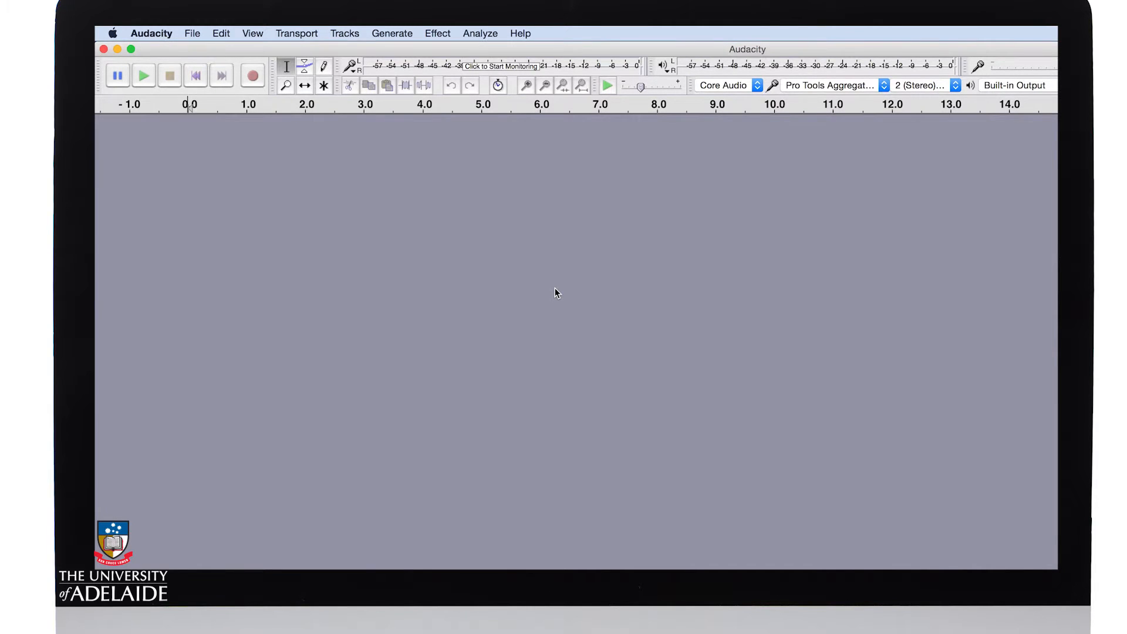
# Step: Open Egg Shaker Sound.wav from the Samples folder, making a copy of the file before editing
pyautogui.click(198, 32)
pyautogui.click(201, 63)
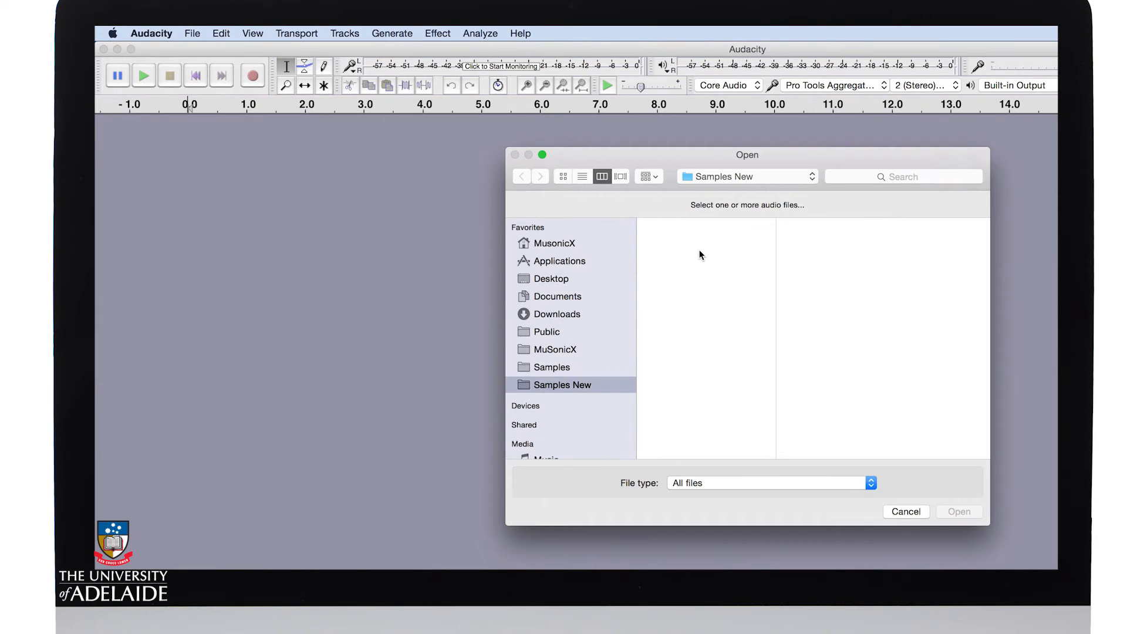
pyautogui.click(606, 364)
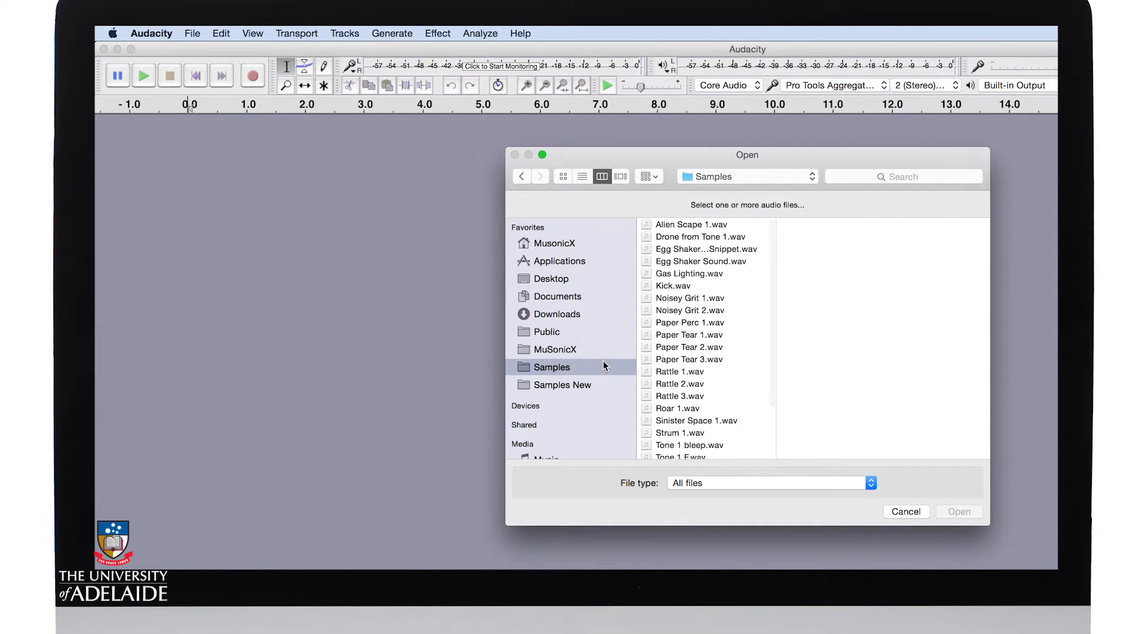
pyautogui.click(734, 260)
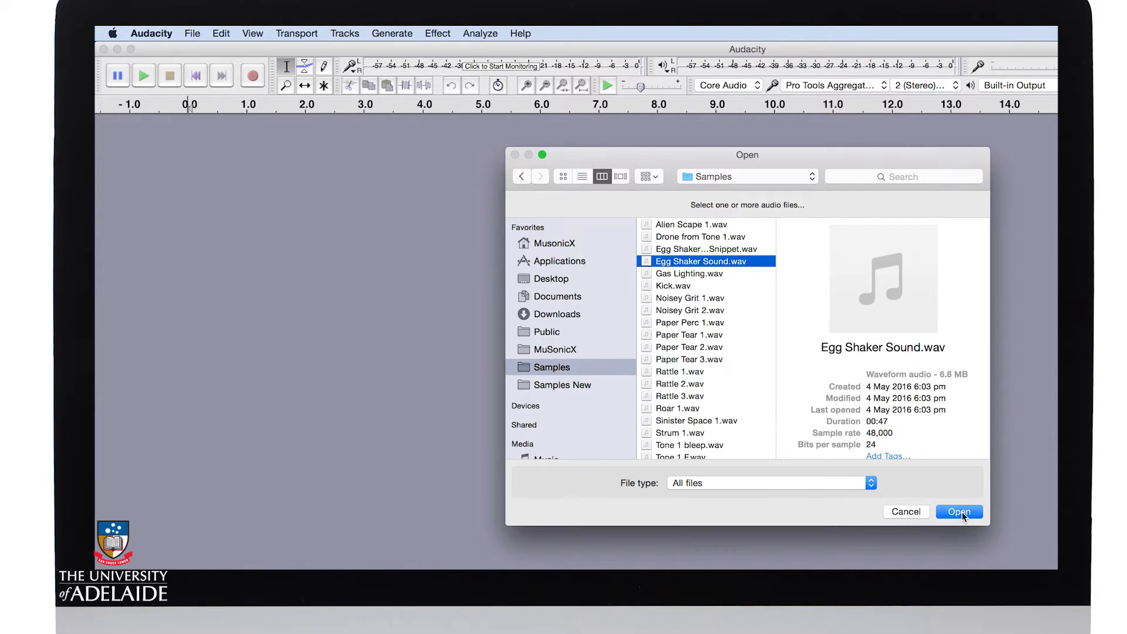
pyautogui.click(962, 512)
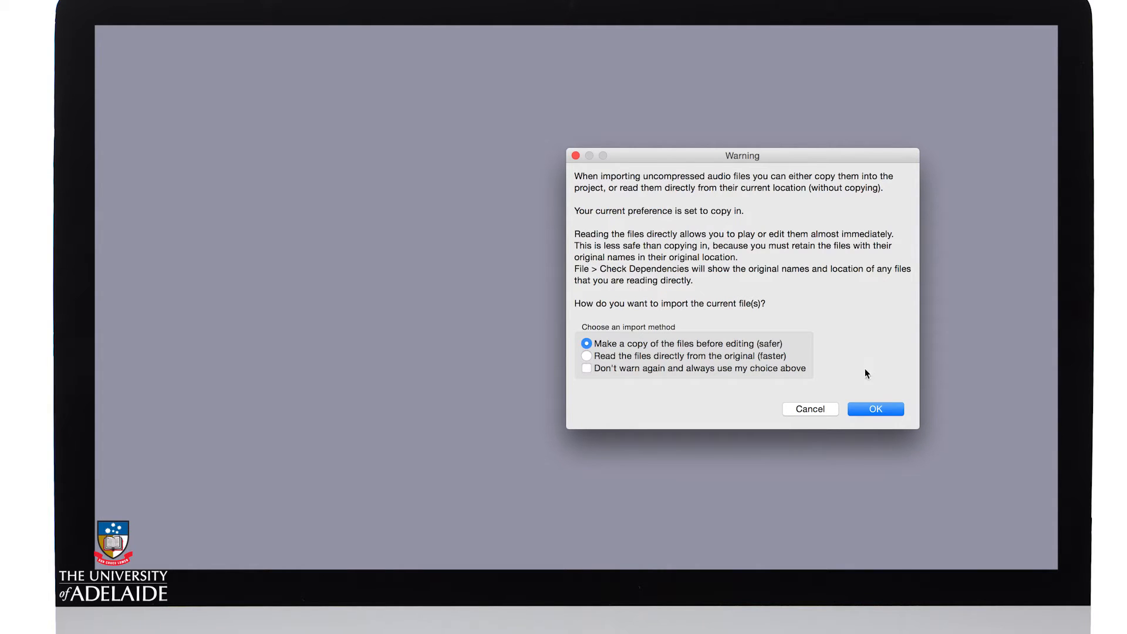
pyautogui.click(876, 409)
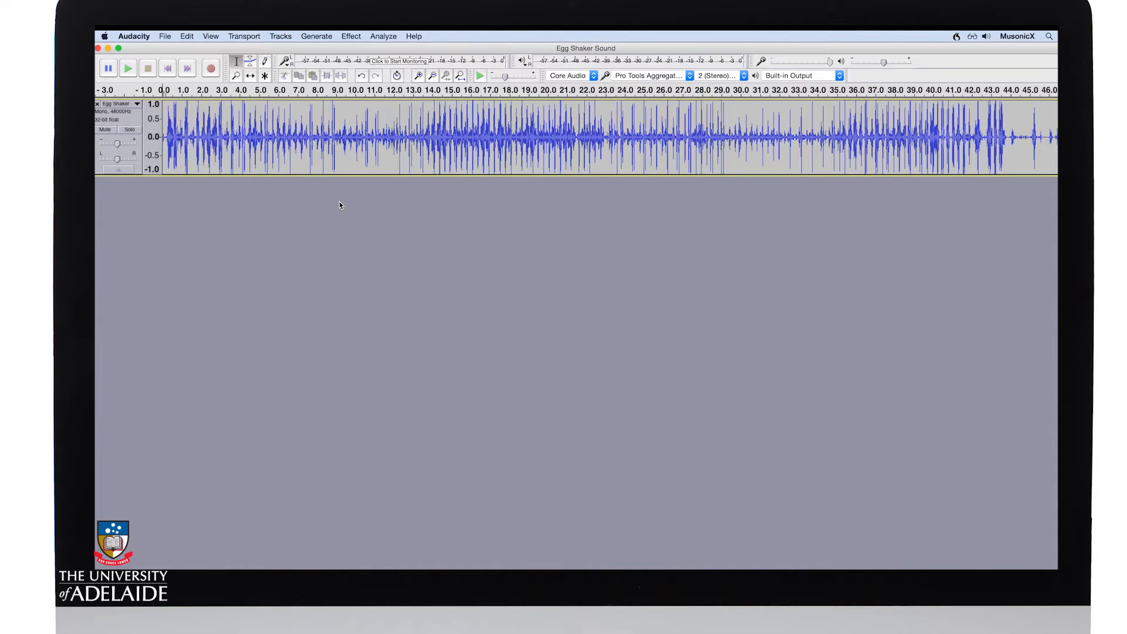
# Step: Fit the Egg Shaker track to the window vertically and horizontally, and play back part of the recording
pyautogui.click(211, 36)
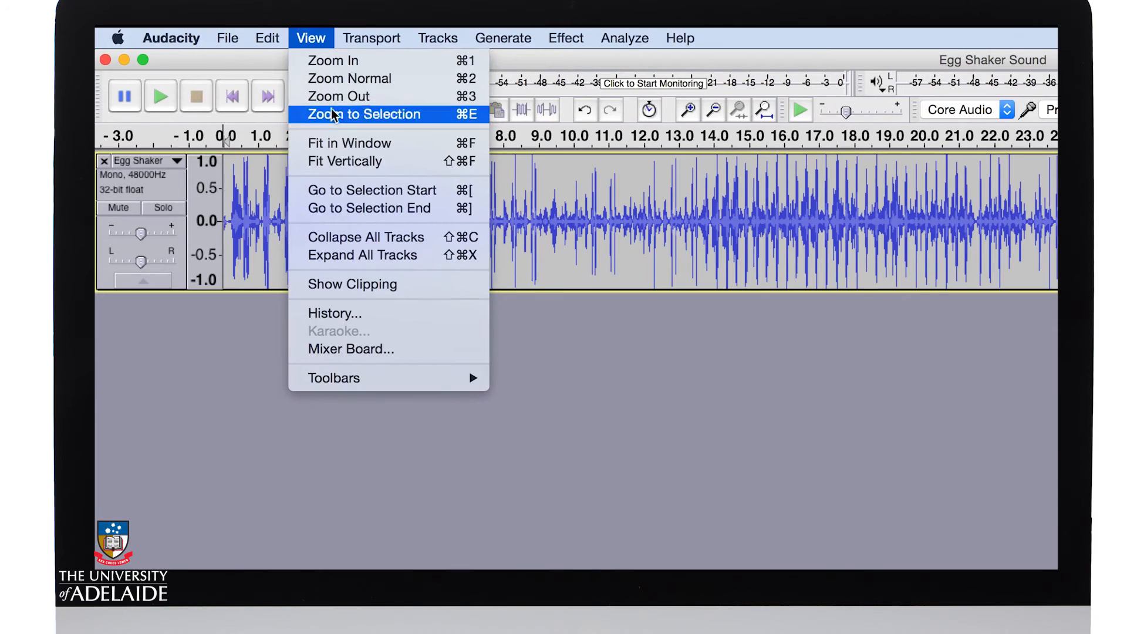
pyautogui.click(336, 161)
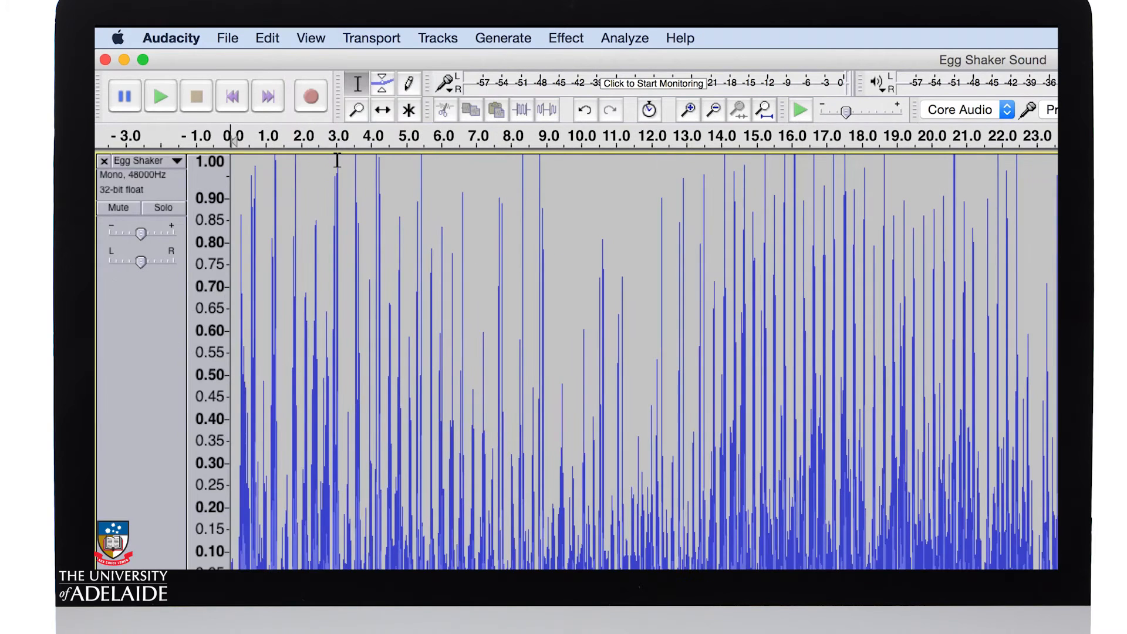
pyautogui.click(317, 37)
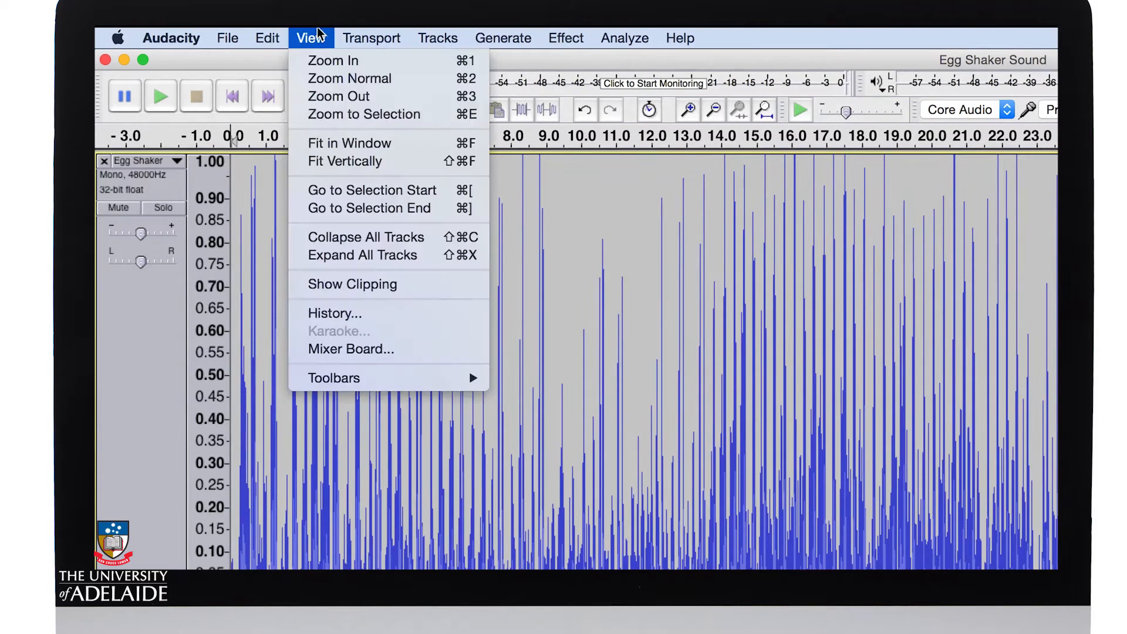
pyautogui.click(321, 145)
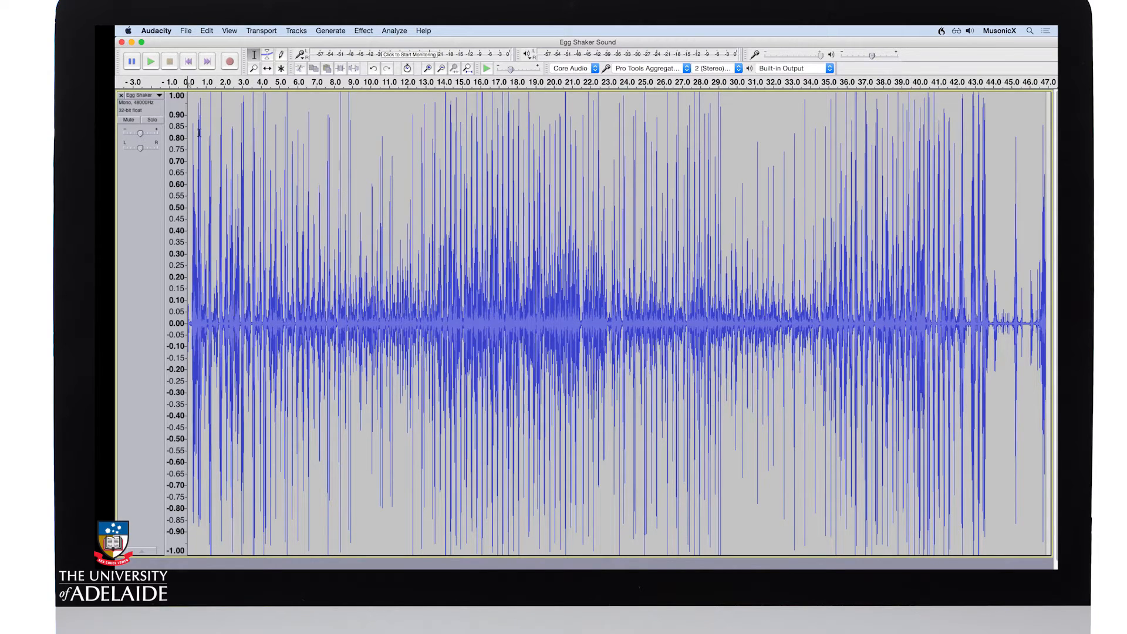
pyautogui.click(151, 60)
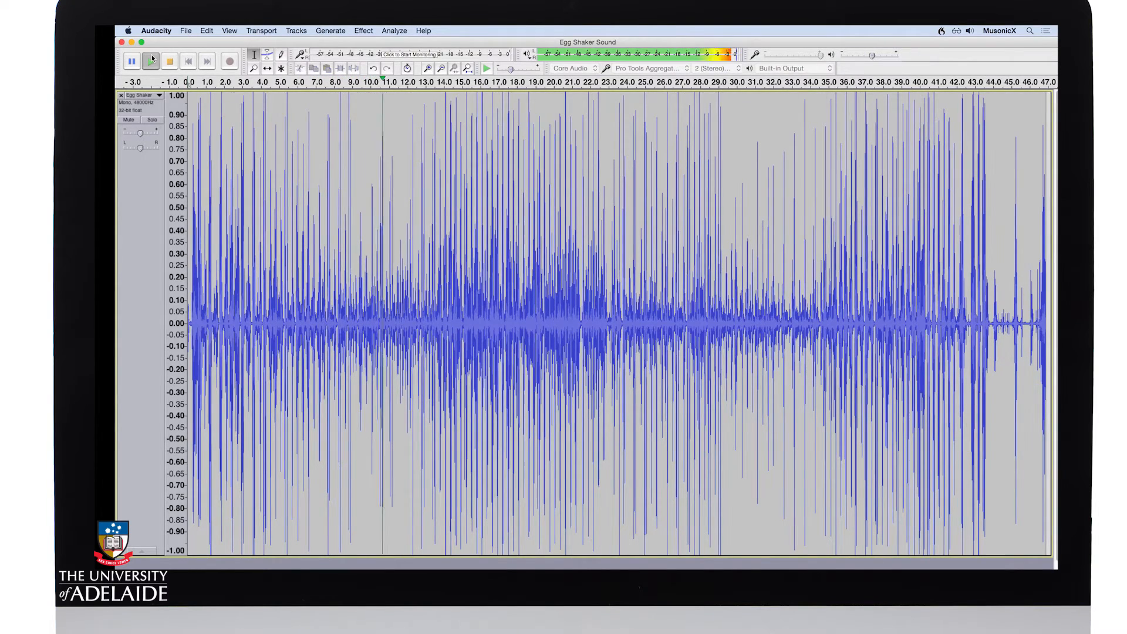
pyautogui.click(151, 58)
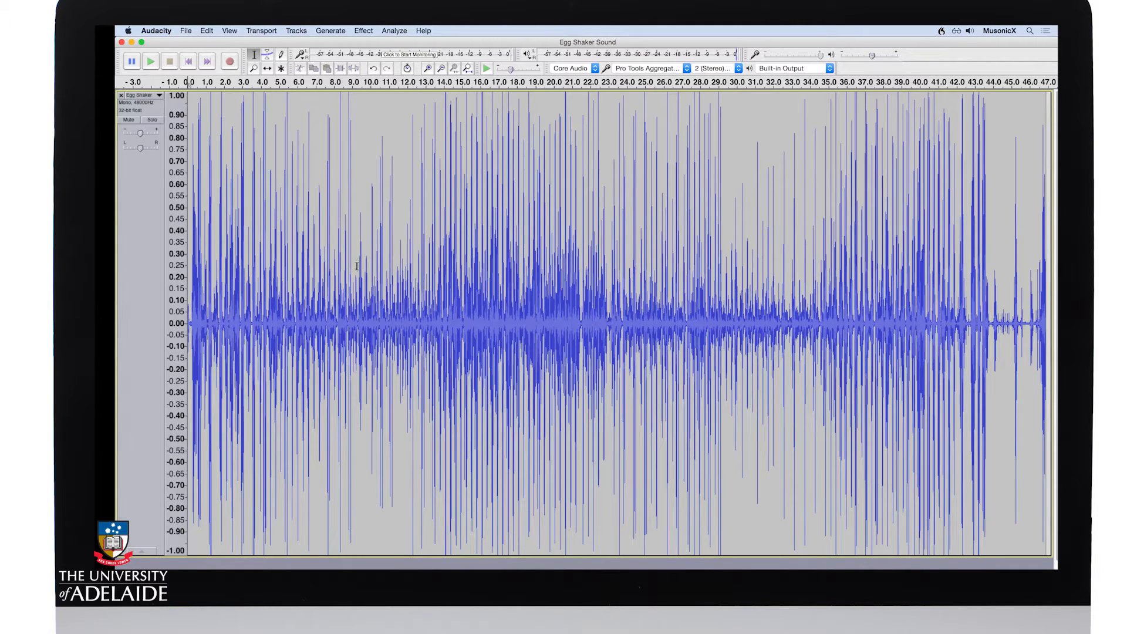
# Step: Select the audio from about 9.2 to 12.7 seconds, audition it, and adjust the selection edges to zero crossings
pyautogui.moveTo(357, 266); pyautogui.dragTo(420, 269)
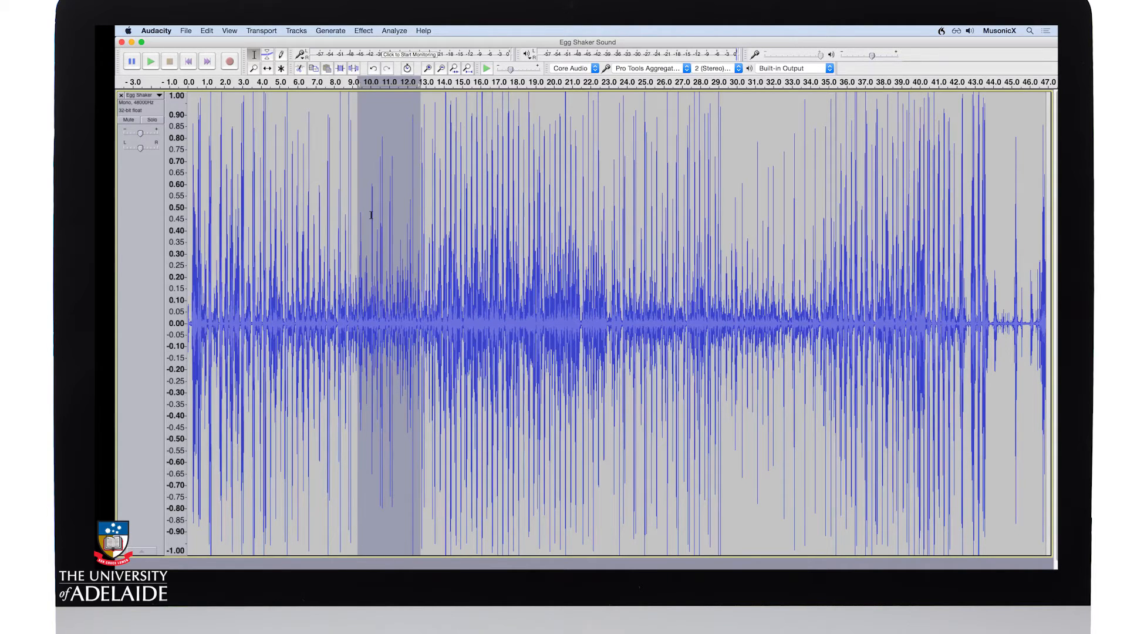
pyautogui.press('space')
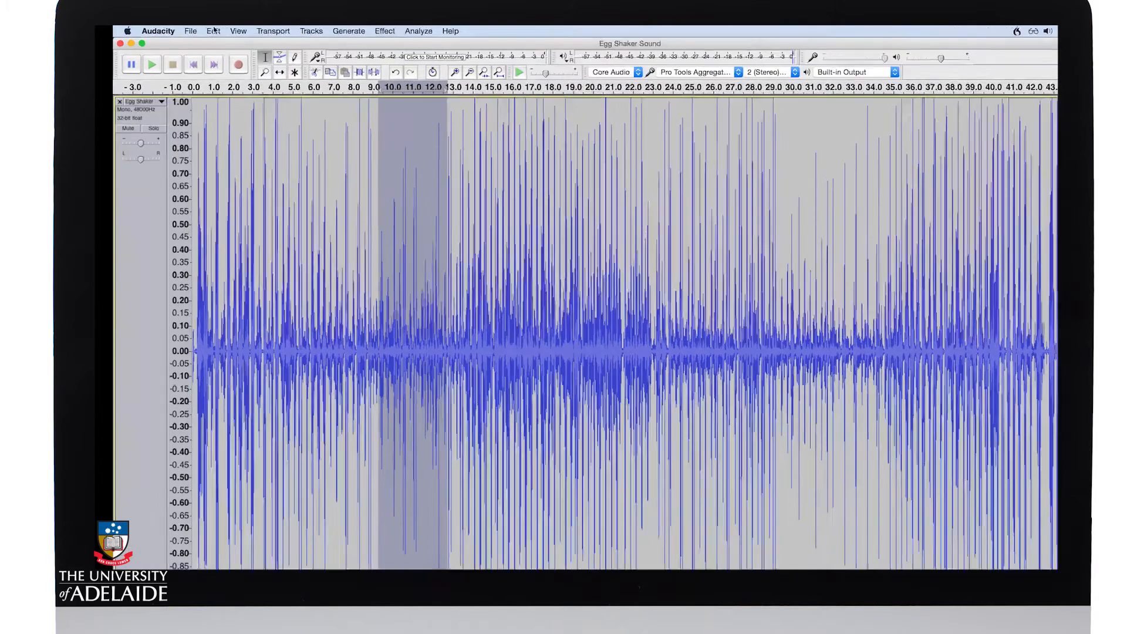
pyautogui.click(207, 31)
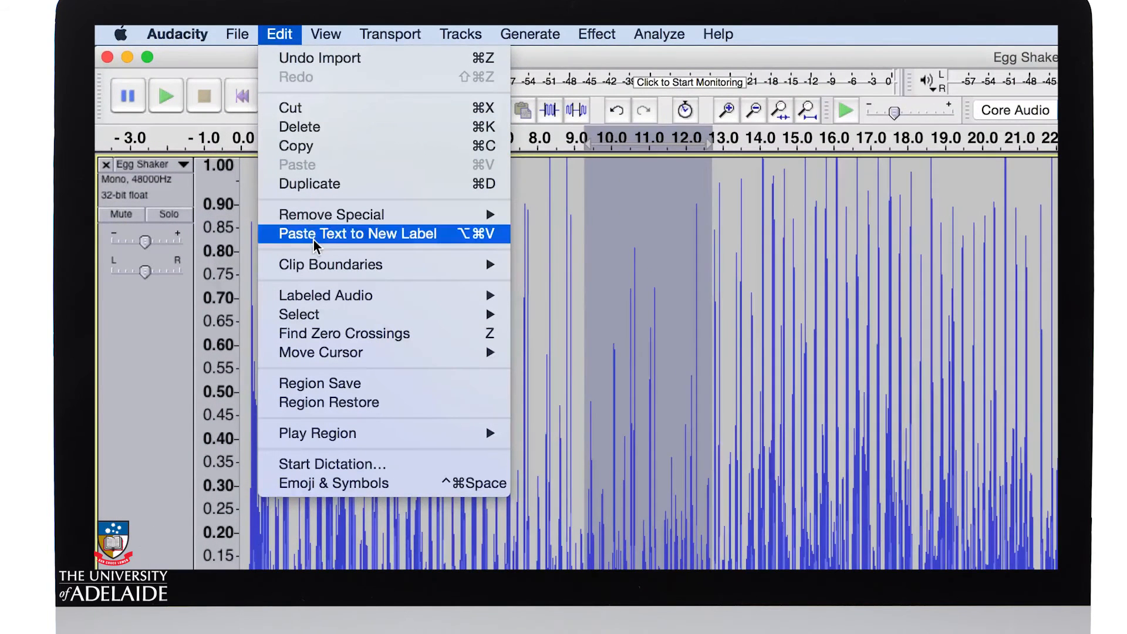
pyautogui.click(328, 338)
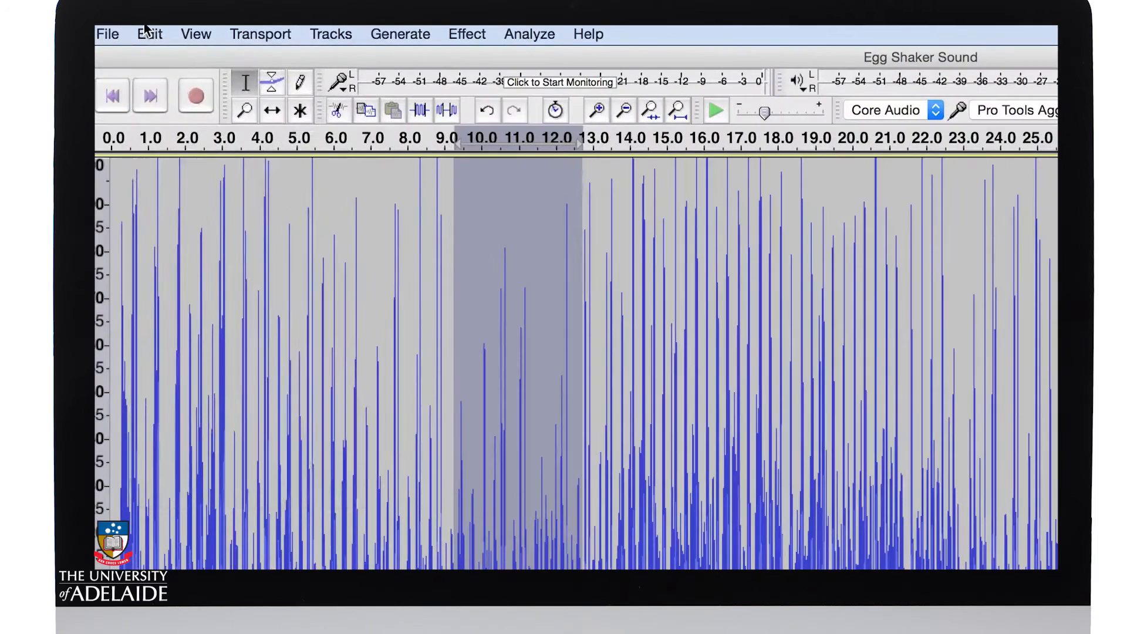
# Step: Trim the track so only the selected section of audio is kept
pyautogui.click(207, 31)
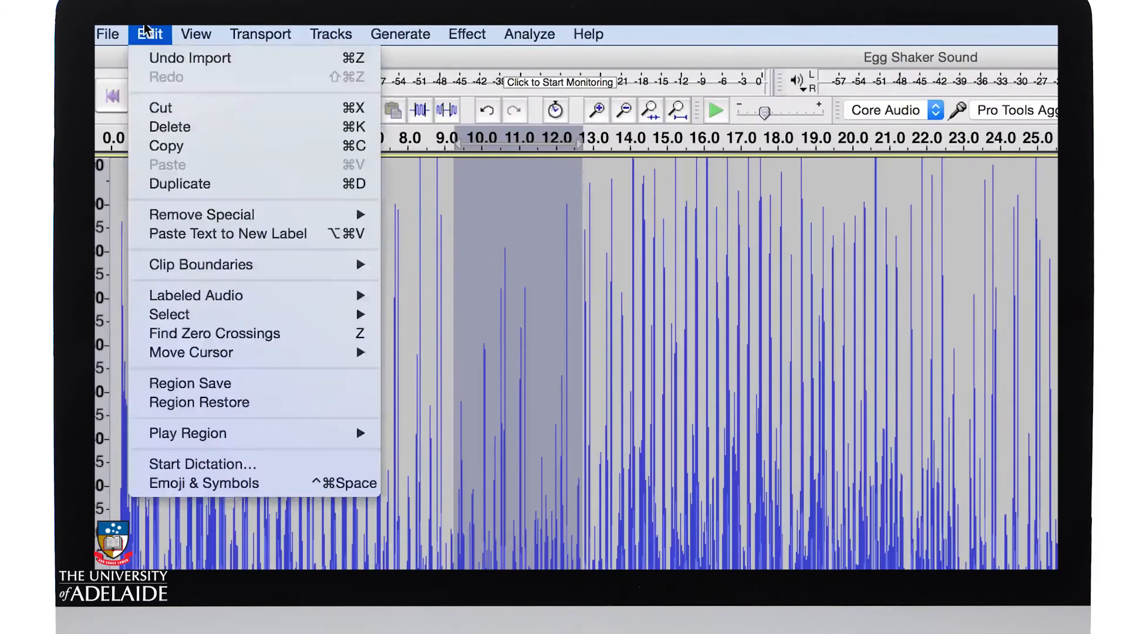
pyautogui.moveTo(188, 216)
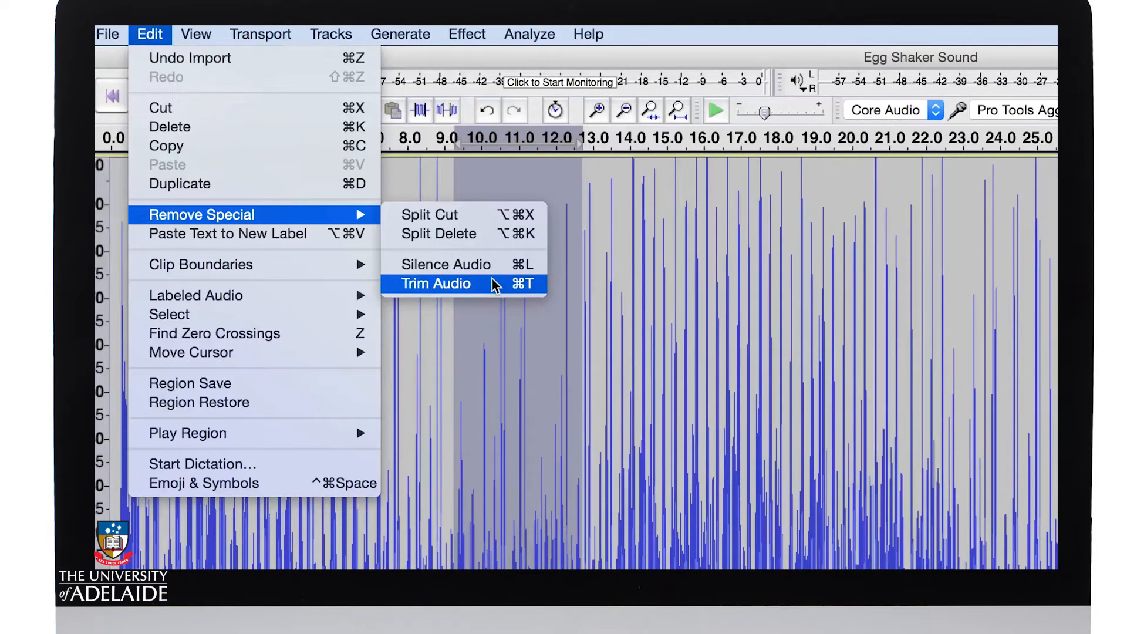
pyautogui.click(495, 285)
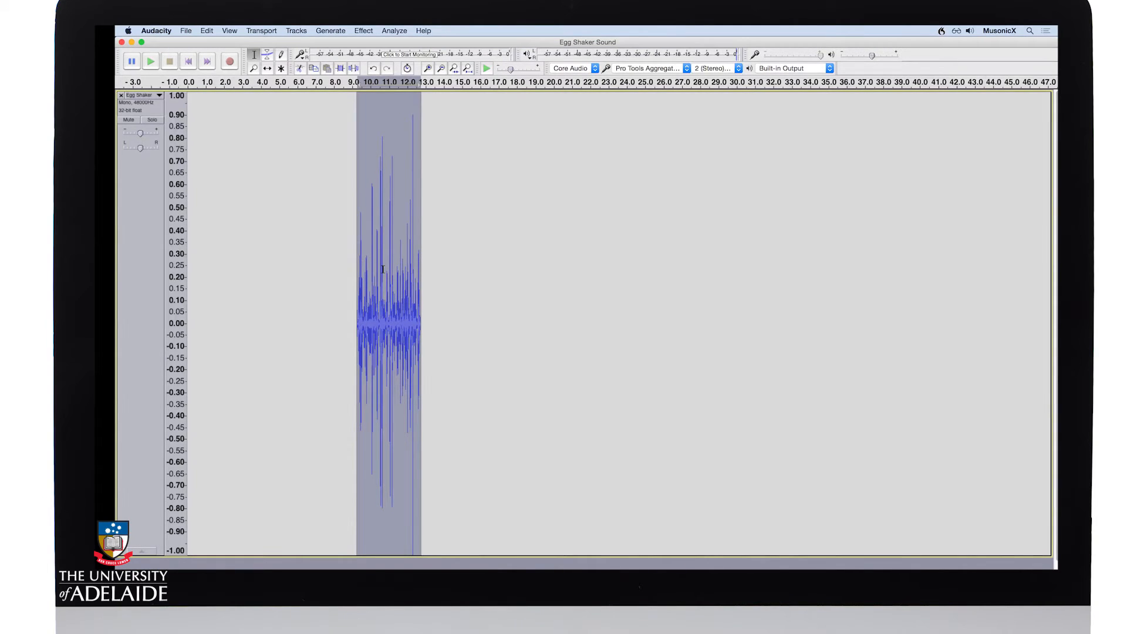
# Step: Shift the trimmed clip to the start of the timeline and audition it with the whole clip fitted in the window
pyautogui.click(267, 68)
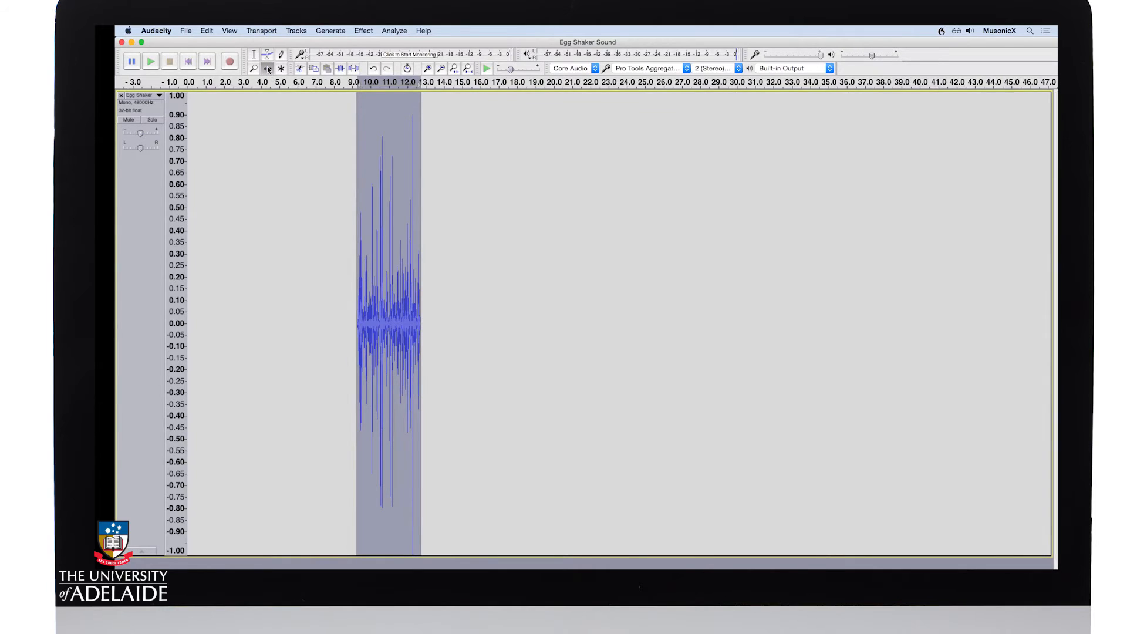
pyautogui.moveTo(384, 325); pyautogui.dragTo(215, 317)
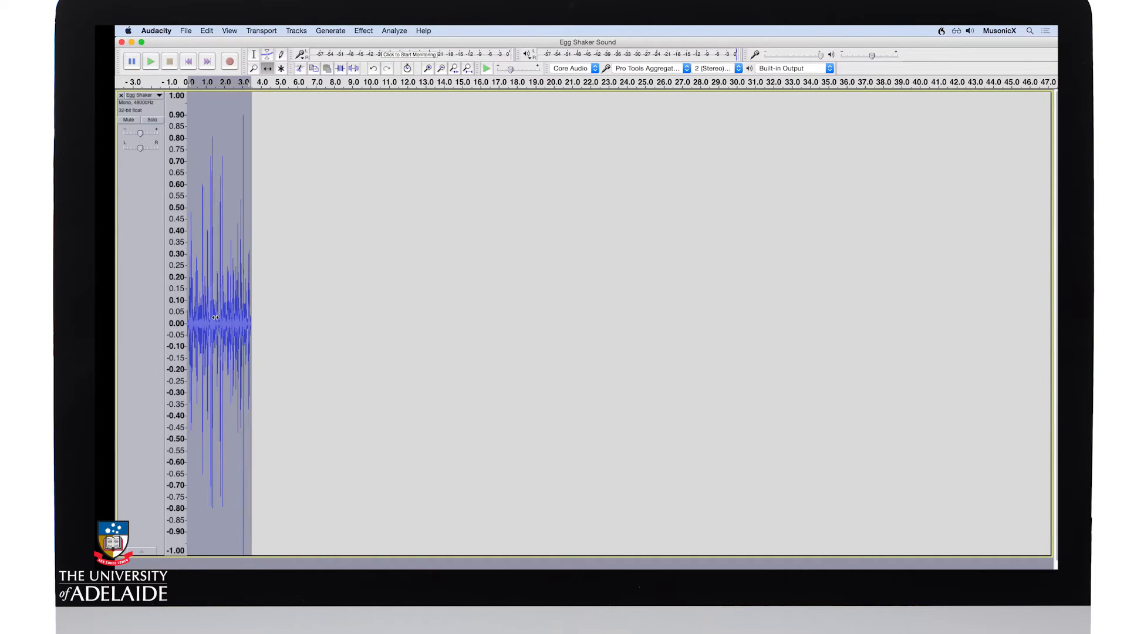
pyautogui.click(230, 31)
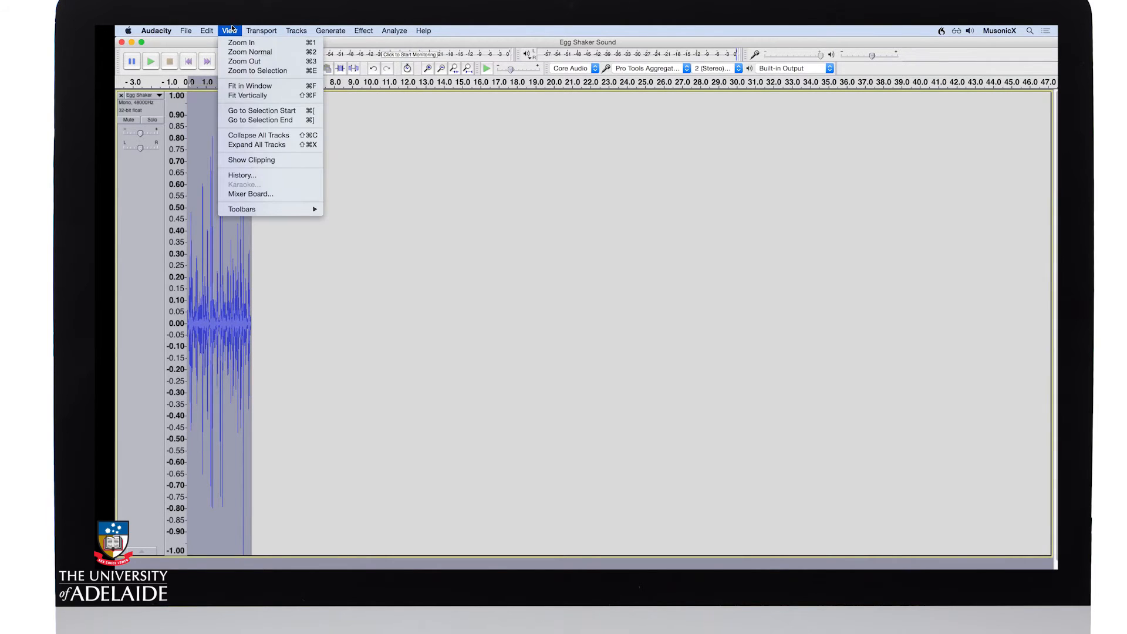
pyautogui.click(239, 85)
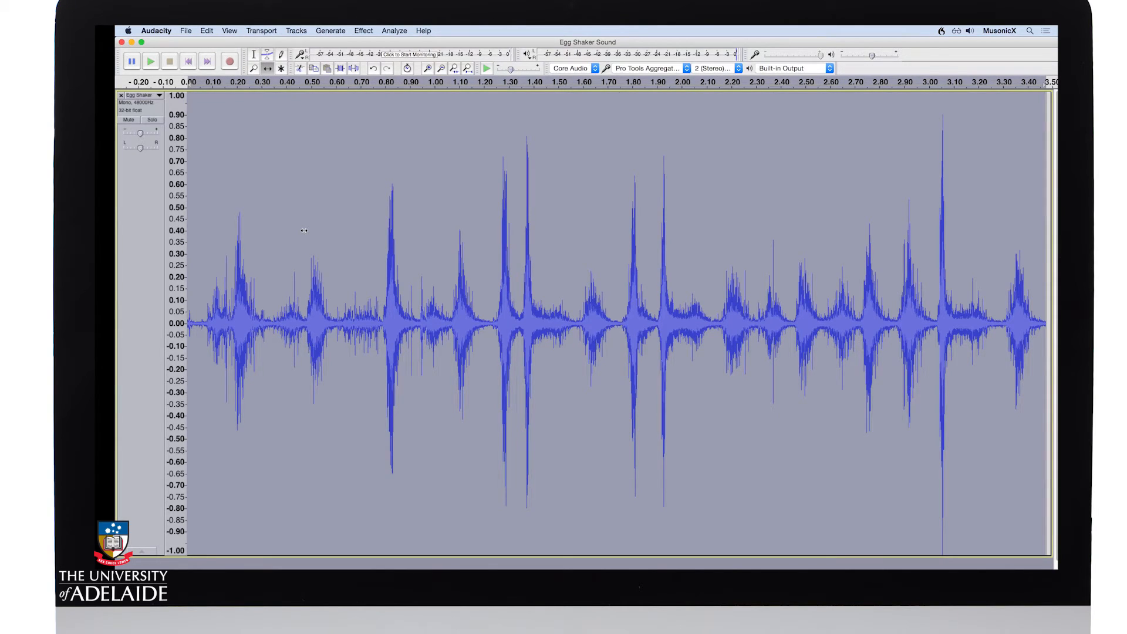
pyautogui.press('space')
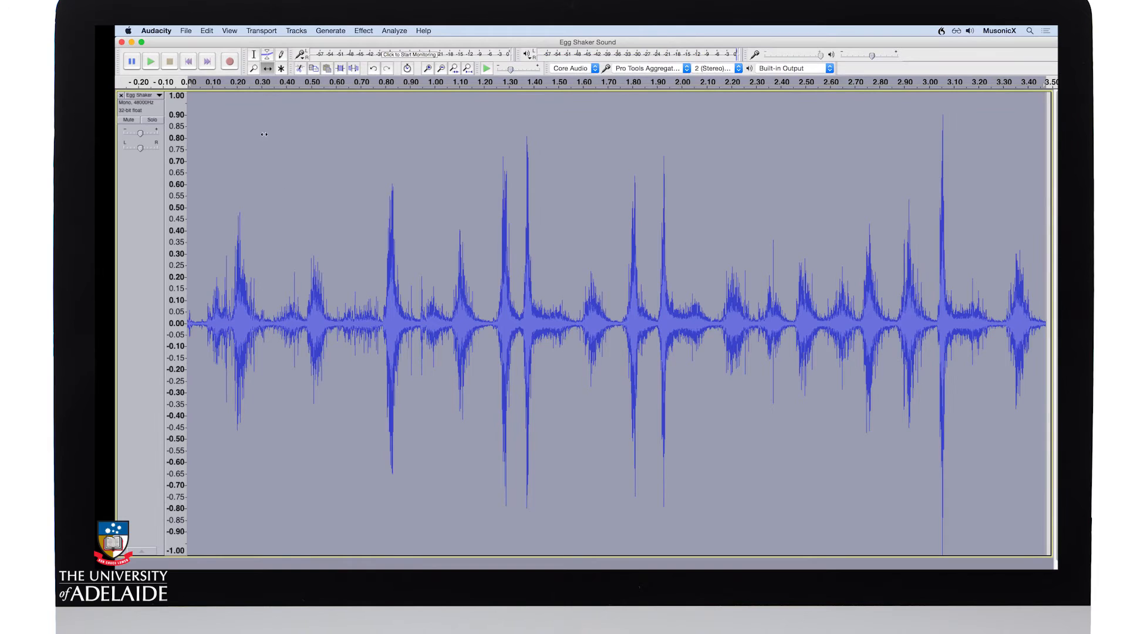
# Step: Select about the first 0.04 seconds of the clip, snap the selection to zero crossings, and delete it
pyautogui.click(255, 55)
pyautogui.moveTo(197, 330); pyautogui.dragTo(167, 330)
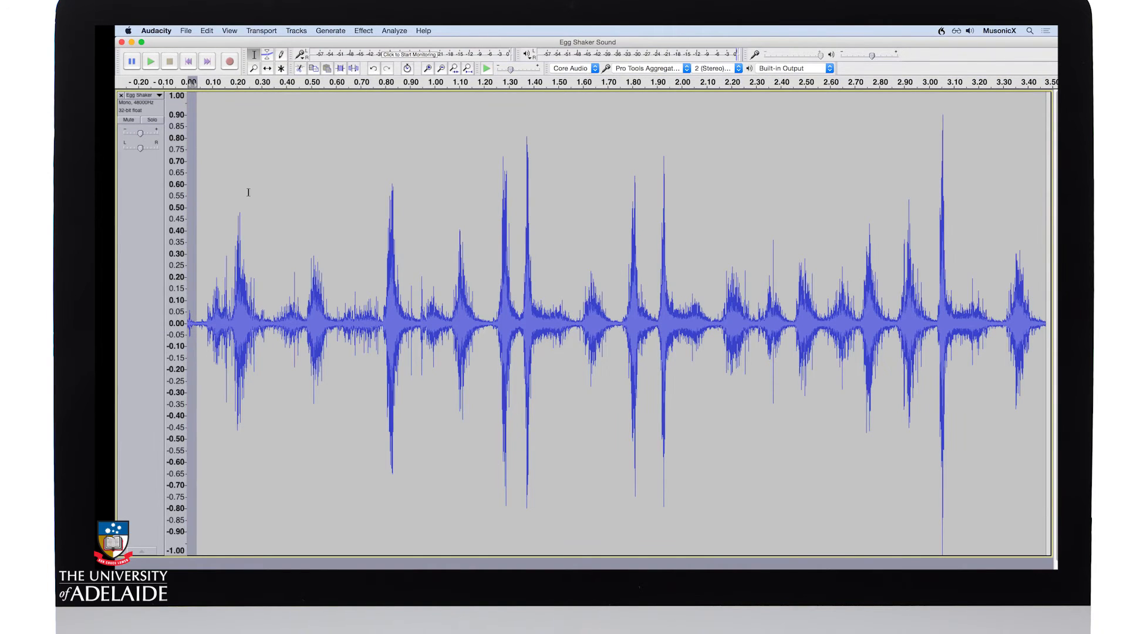
pyautogui.click(207, 30)
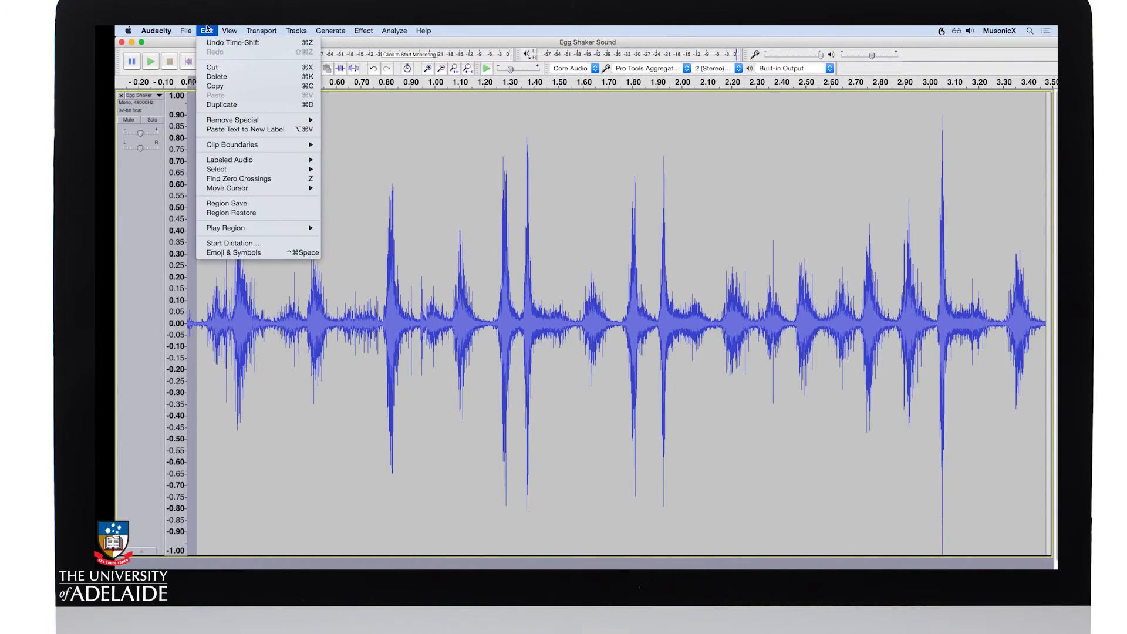
pyautogui.click(230, 179)
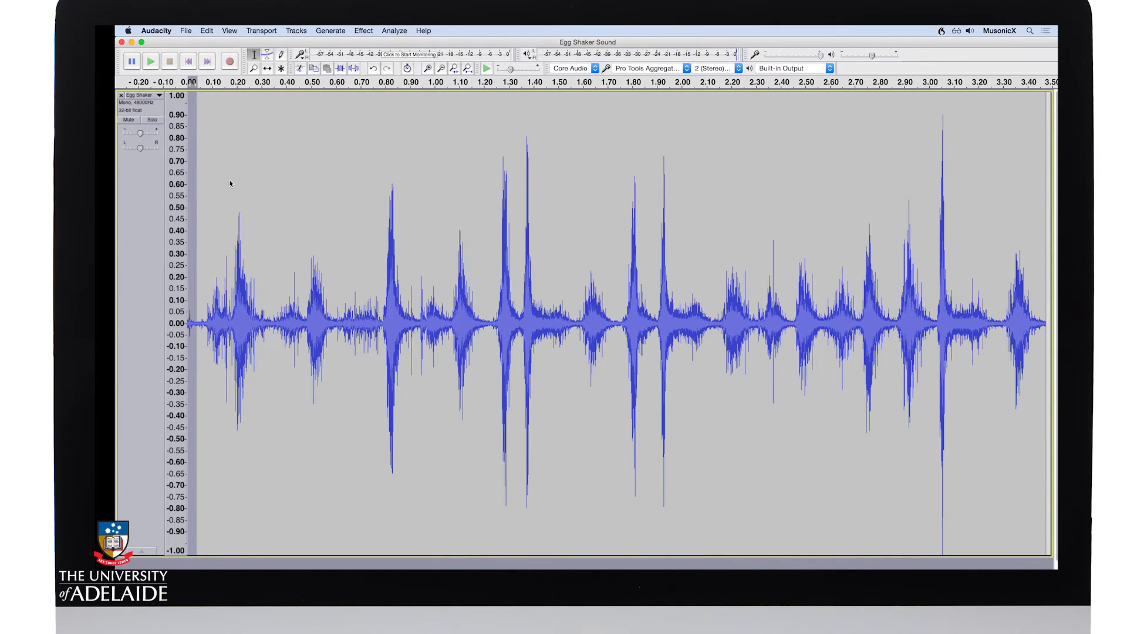
pyautogui.press('Delete')
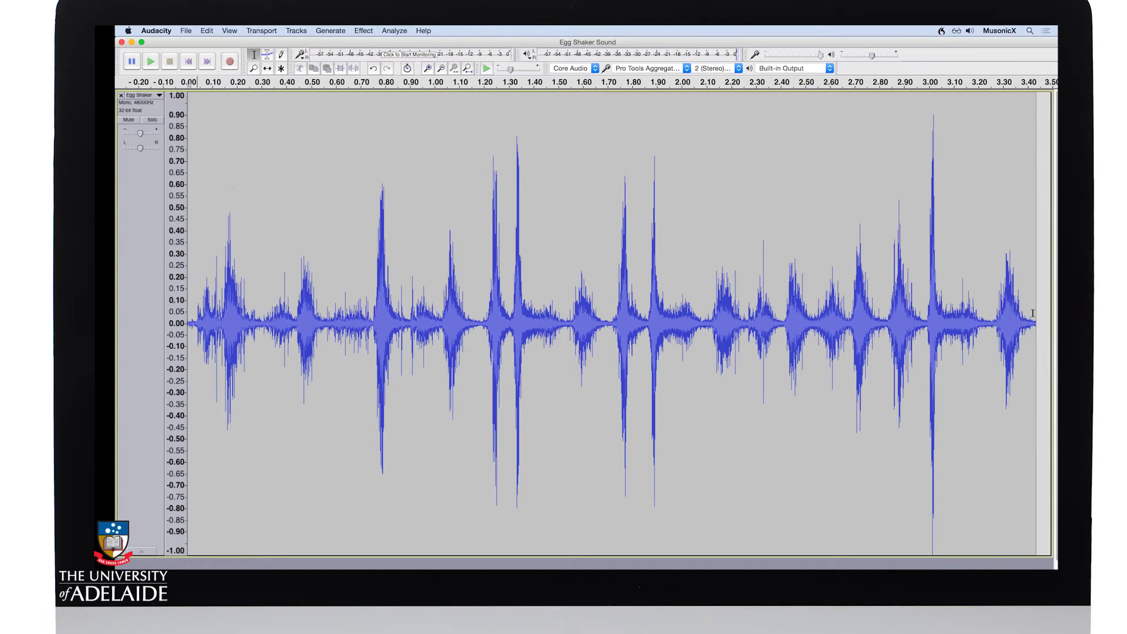
# Step: Select the clip's tail from about 3.41 seconds to its end, snap the selection to zero crossings, and delete it
pyautogui.click(1031, 332)
pyautogui.moveTo(1031, 333); pyautogui.dragTo(1044, 334)
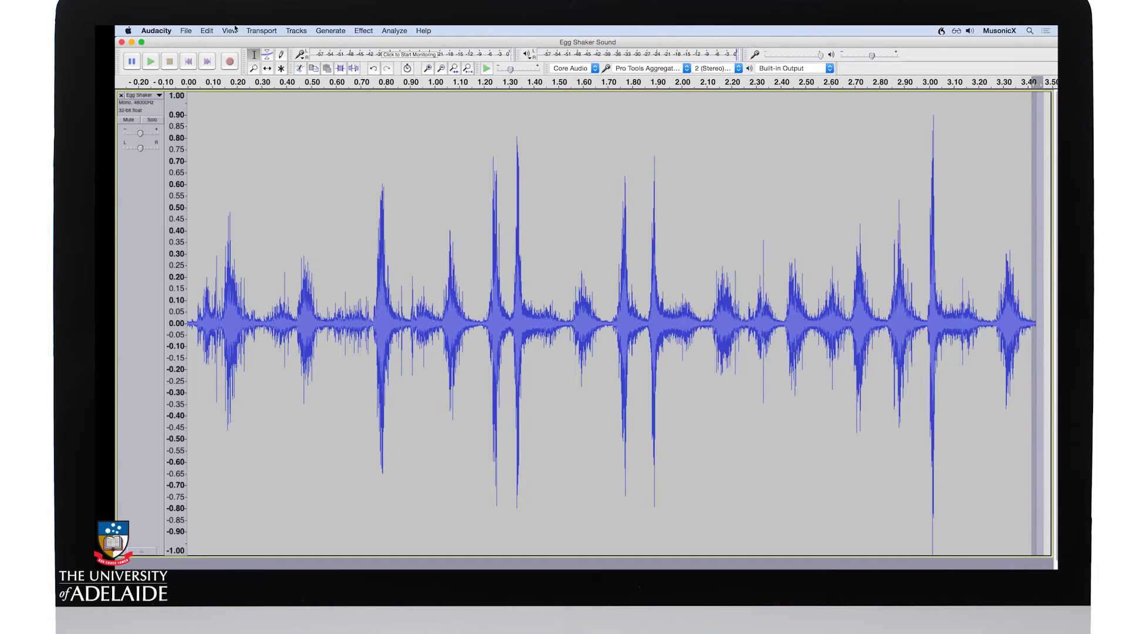
pyautogui.click(207, 31)
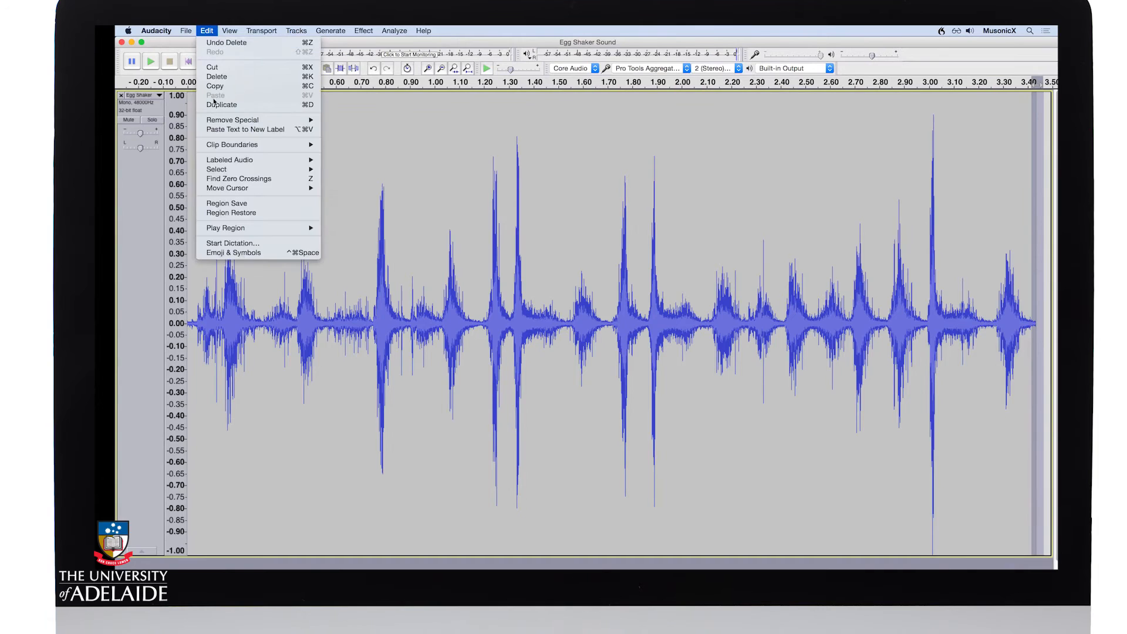
pyautogui.click(228, 179)
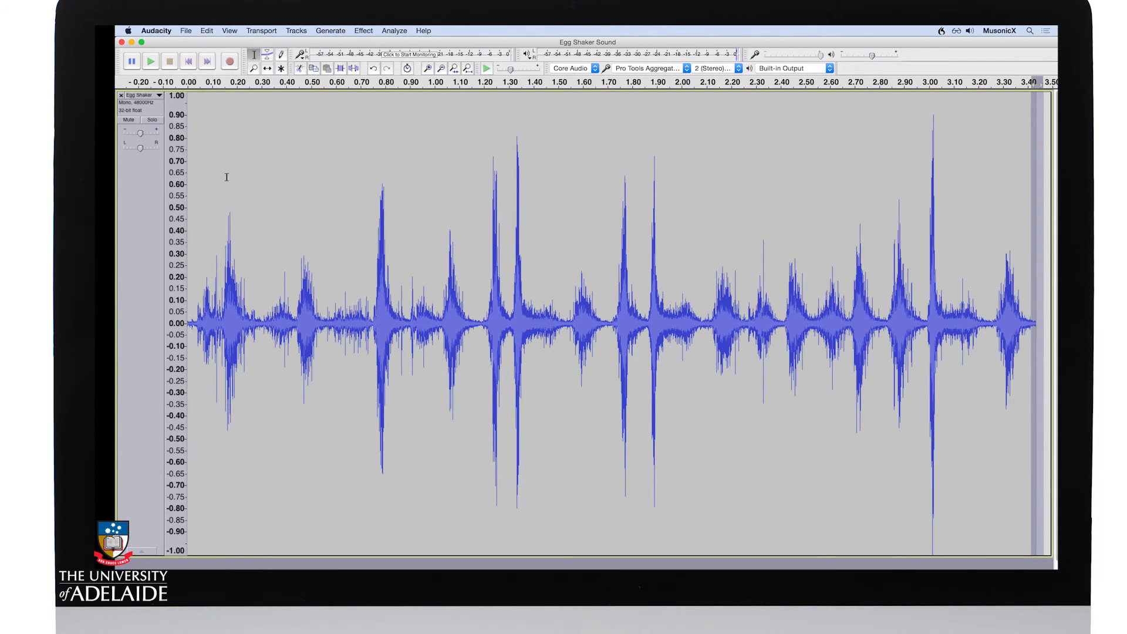
pyautogui.press('Delete')
# Step: Apply a Fade In to about the first 0.03 seconds of the clip
pyautogui.moveTo(195, 328); pyautogui.dragTo(186, 326)
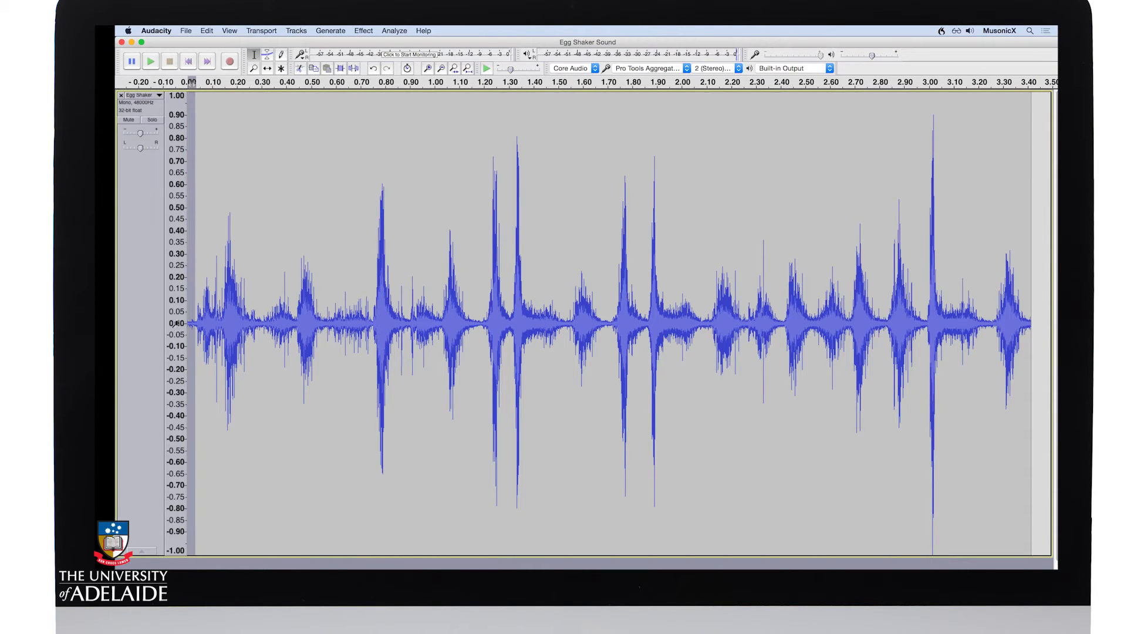
pyautogui.click(364, 30)
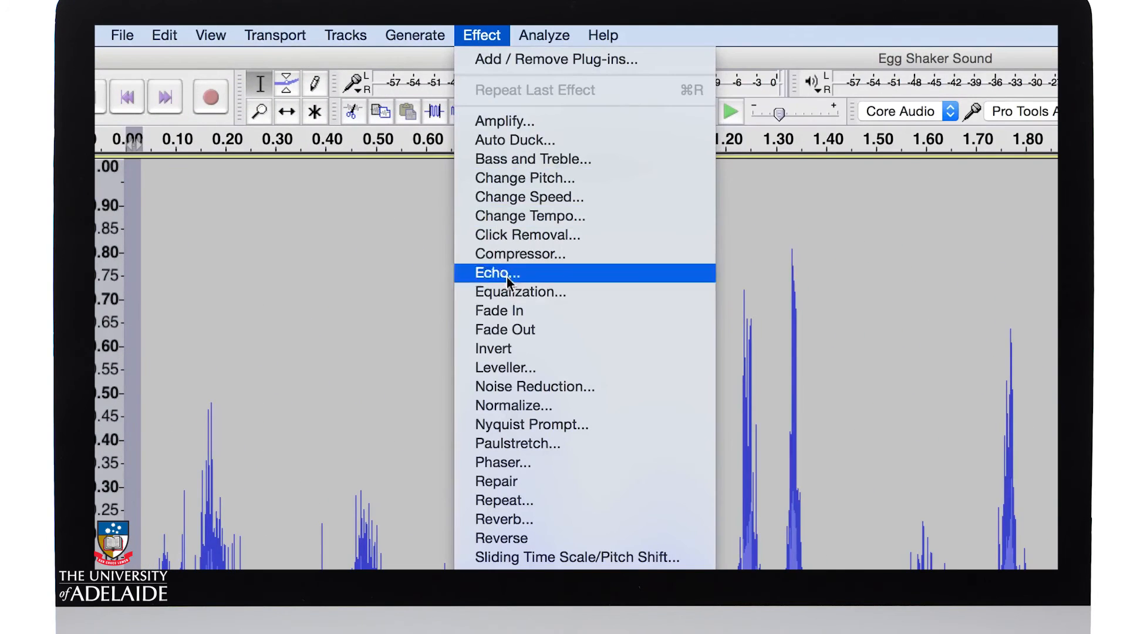
pyautogui.click(512, 312)
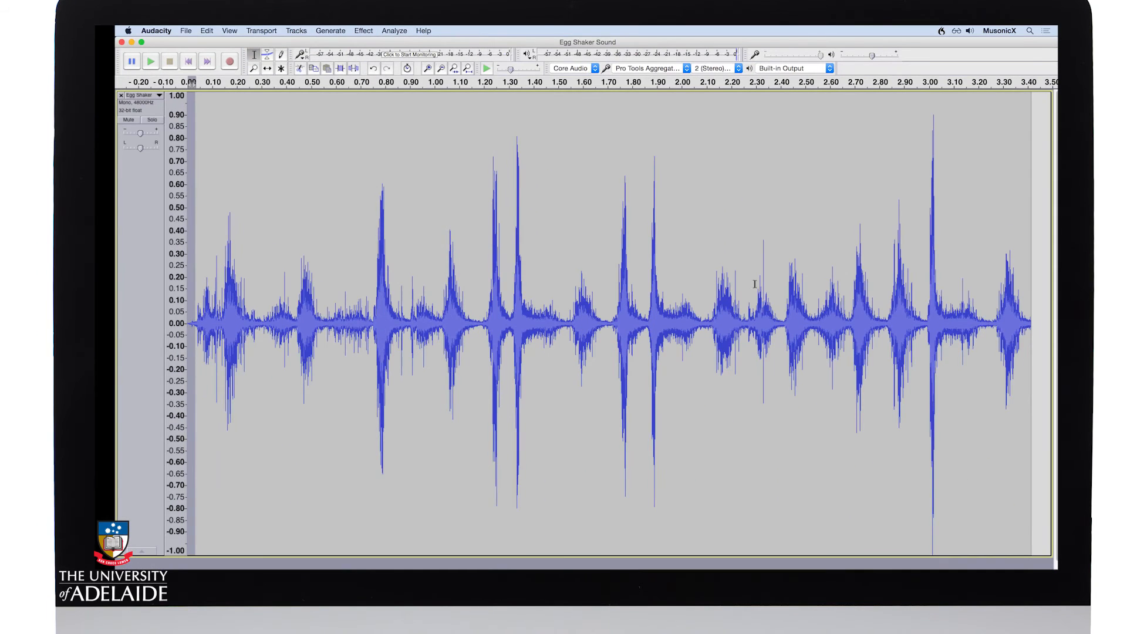
# Step: Apply a Fade Out to the clip's tail from about 3.37 seconds to its end
pyautogui.moveTo(1021, 328); pyautogui.dragTo(1037, 329)
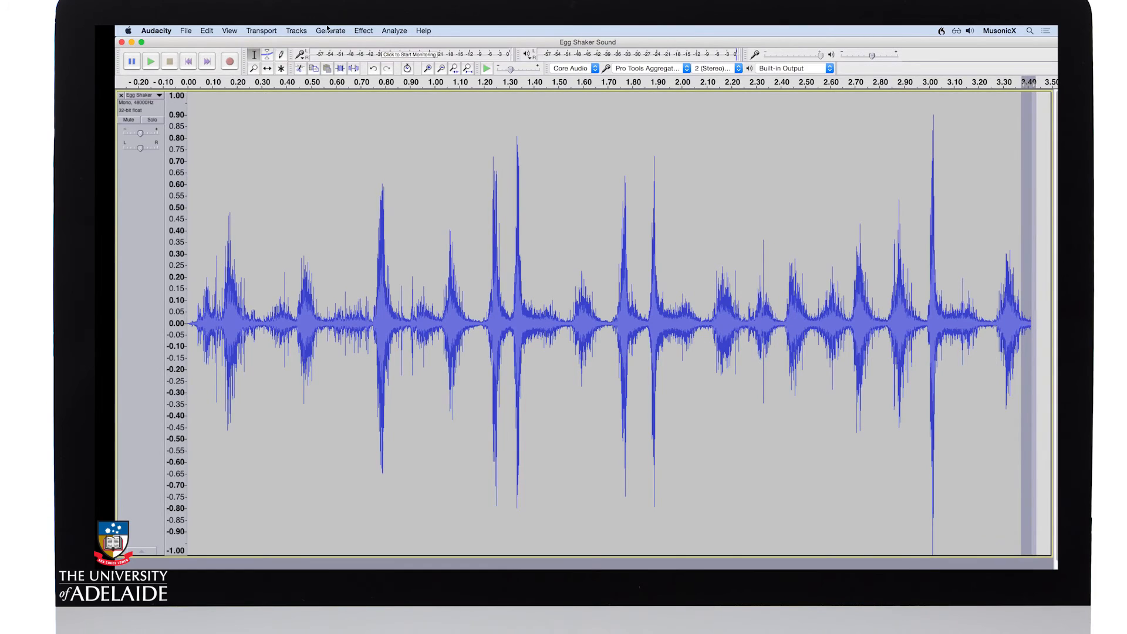
pyautogui.click(363, 30)
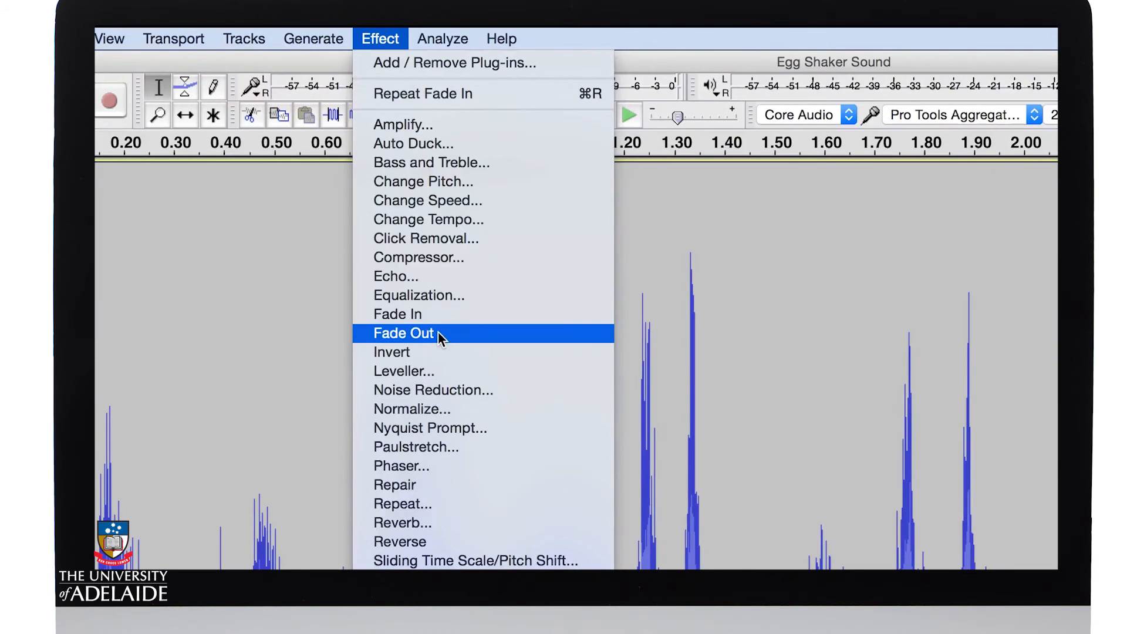
pyautogui.click(438, 332)
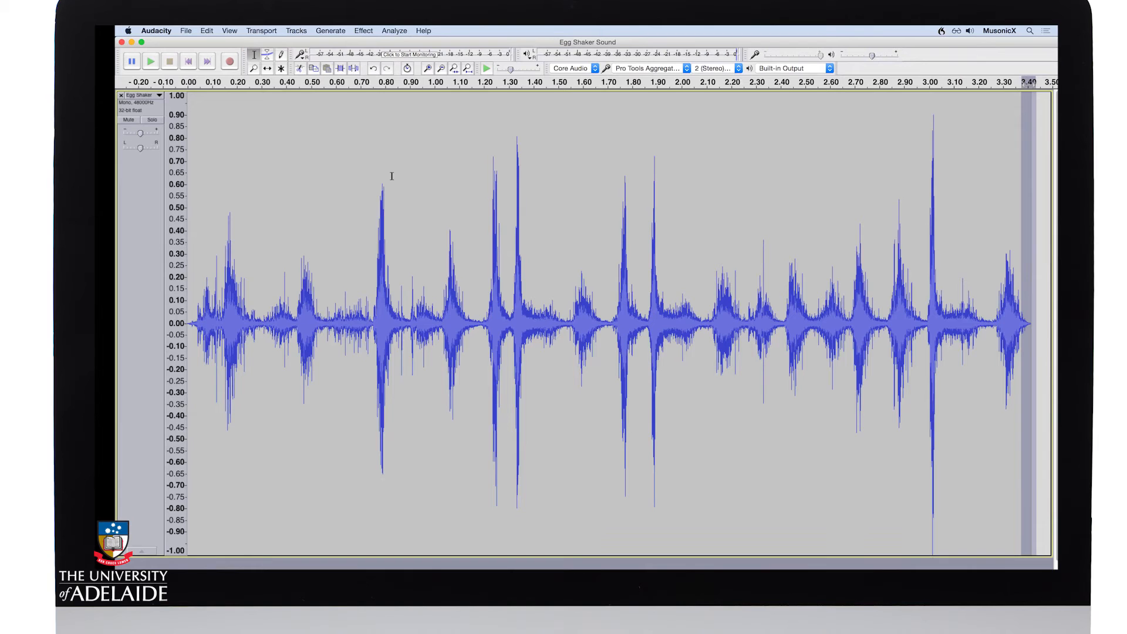
# Step: Select the whole clip and audition it with both fades applied
pyautogui.click(328, 226)
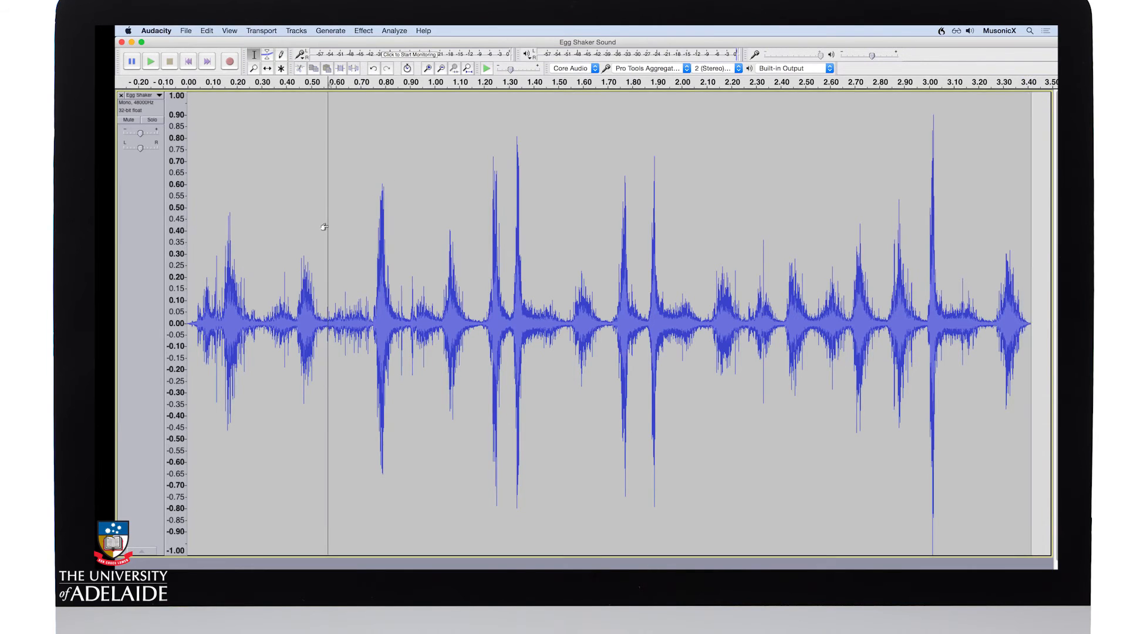
pyautogui.press('super+a')
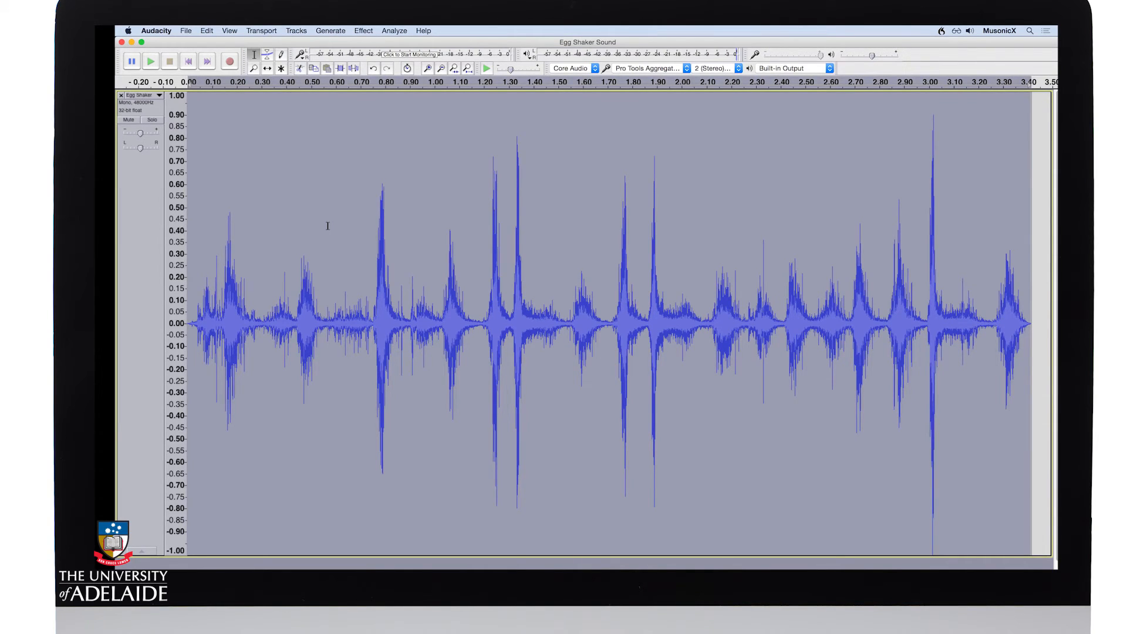
pyautogui.press('space')
# Step: Normalize the whole clip to a maximum amplitude of -1.0 dB with DC offset removal, and play it back
pyautogui.click(370, 30)
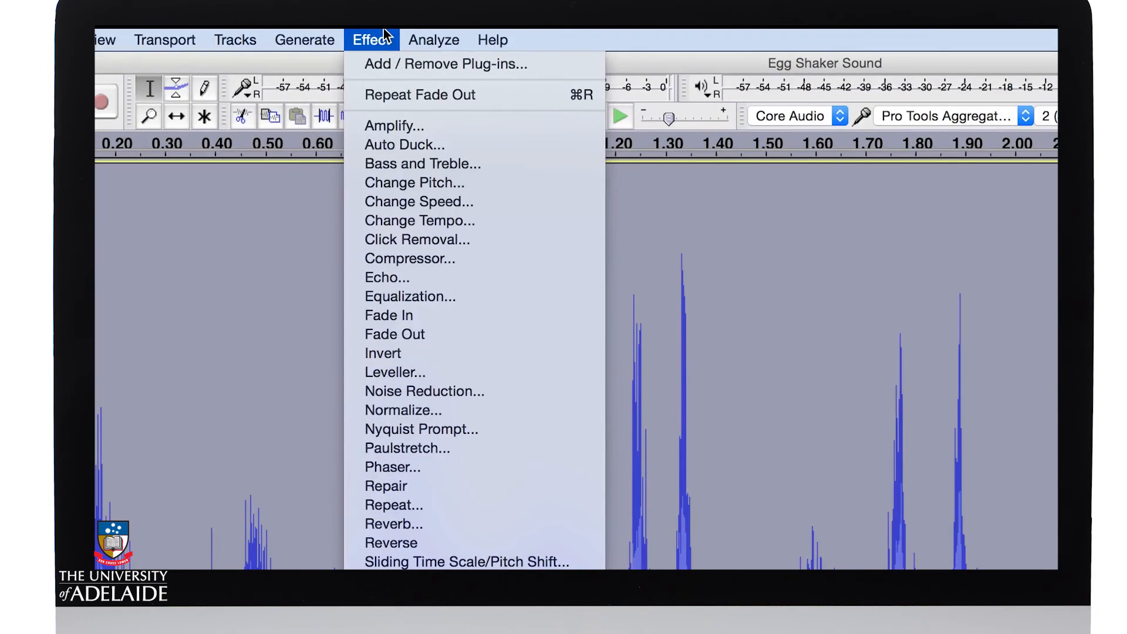
pyautogui.click(381, 410)
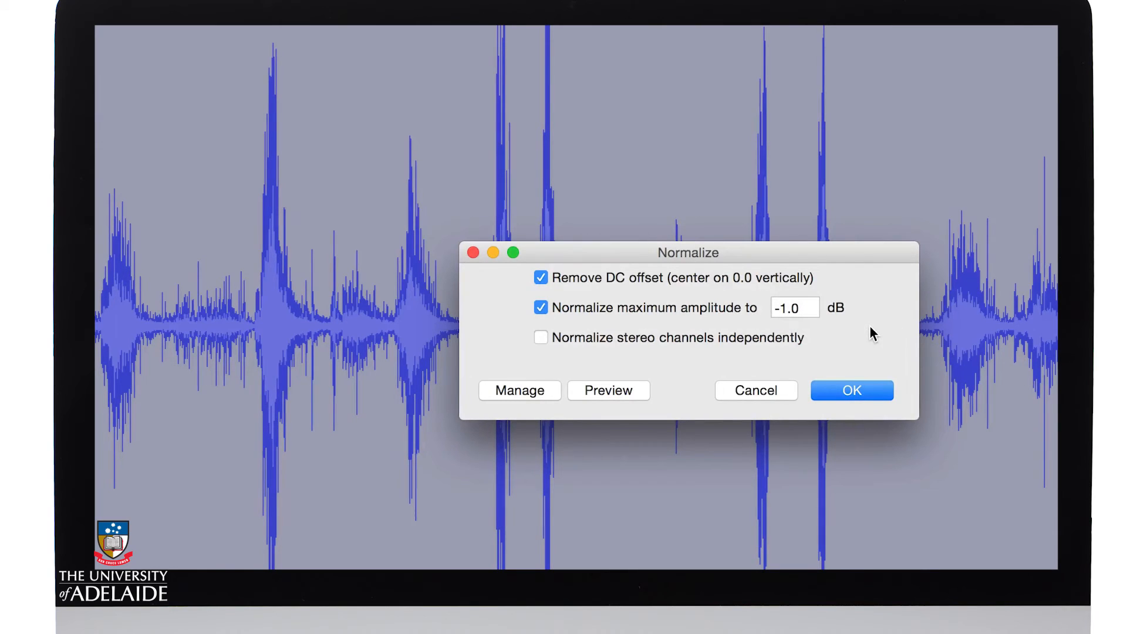
pyautogui.click(869, 390)
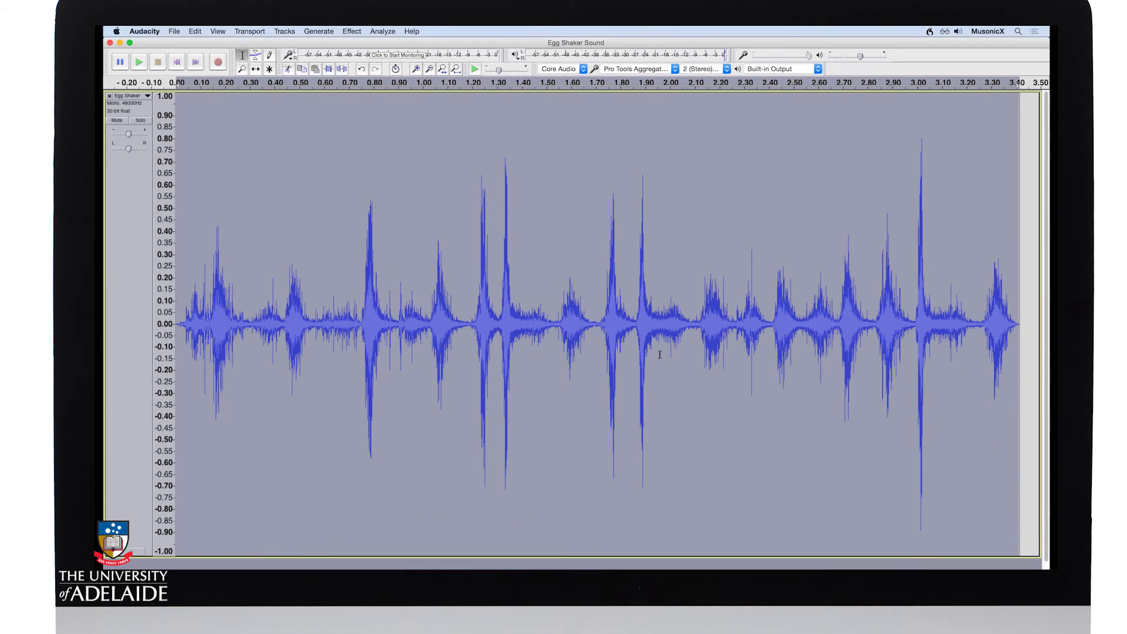
pyautogui.press('space')
# Step: Start an audio export with the WAV (Microsoft) header and Signed 24-bit PCM encoding
pyautogui.click(173, 31)
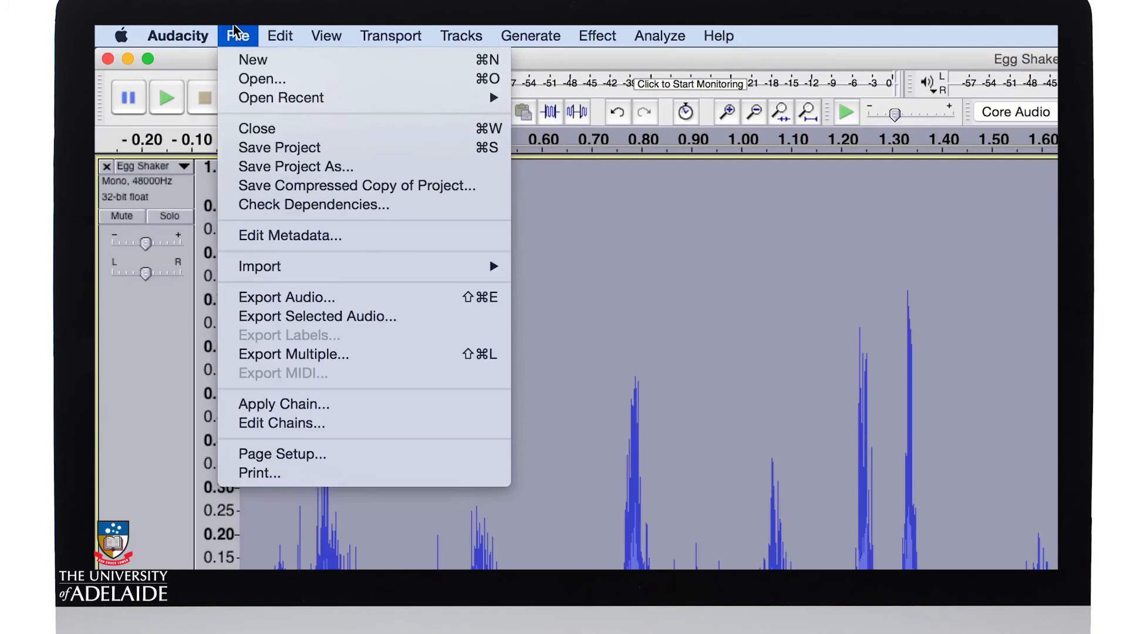
pyautogui.click(289, 298)
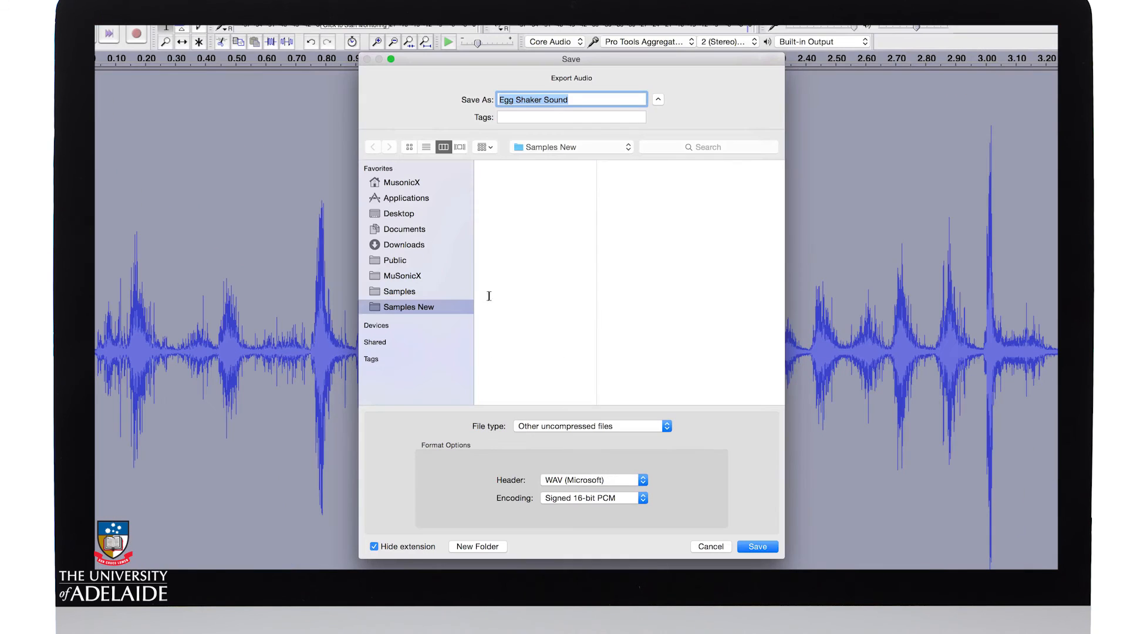
pyautogui.click(603, 483)
pyautogui.click(603, 482)
pyautogui.click(599, 495)
pyautogui.click(600, 511)
# Step: Name the export Egg Shaker Sound Snippet, save it in the Samples New folder, and accept the metadata with blank tags
pyautogui.click(575, 99)
pyautogui.write('Snippet')
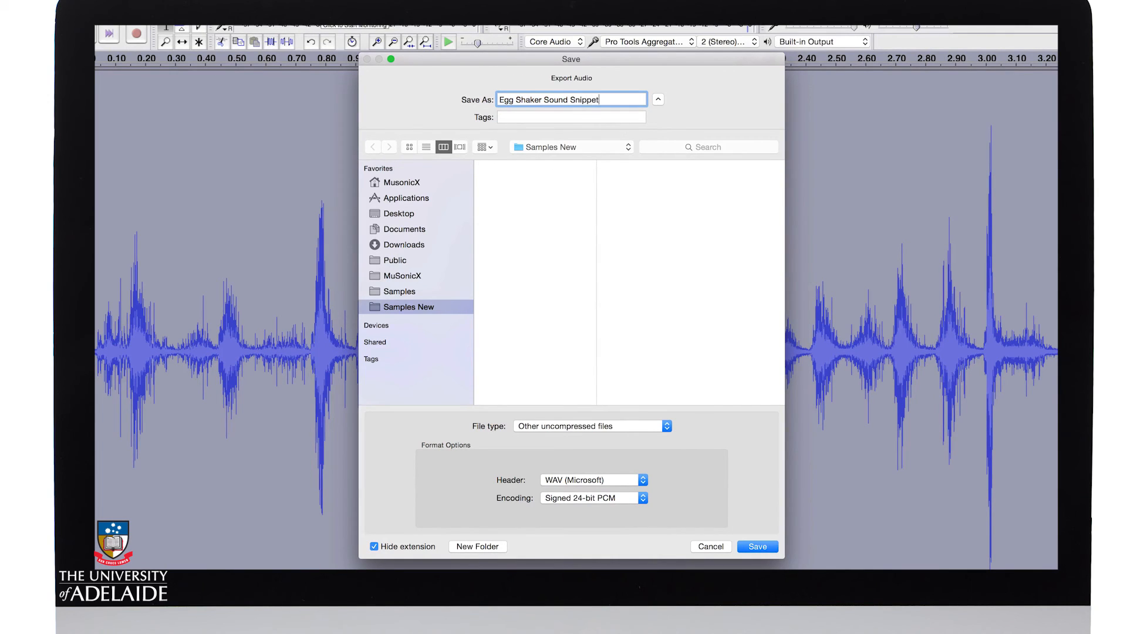
pyautogui.click(756, 548)
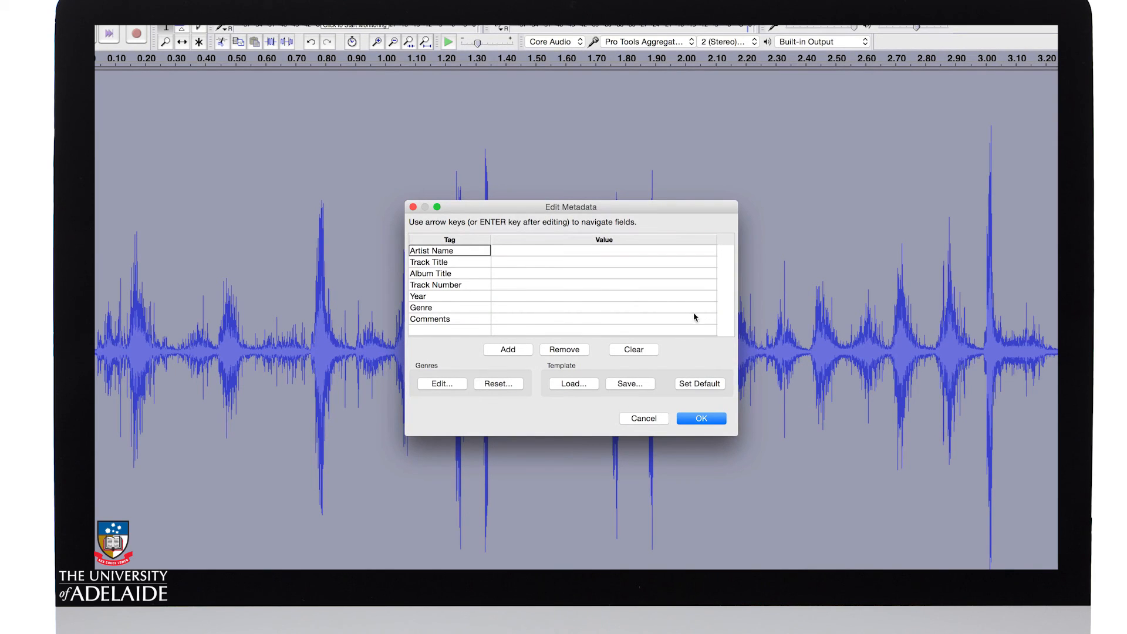
pyautogui.click(702, 419)
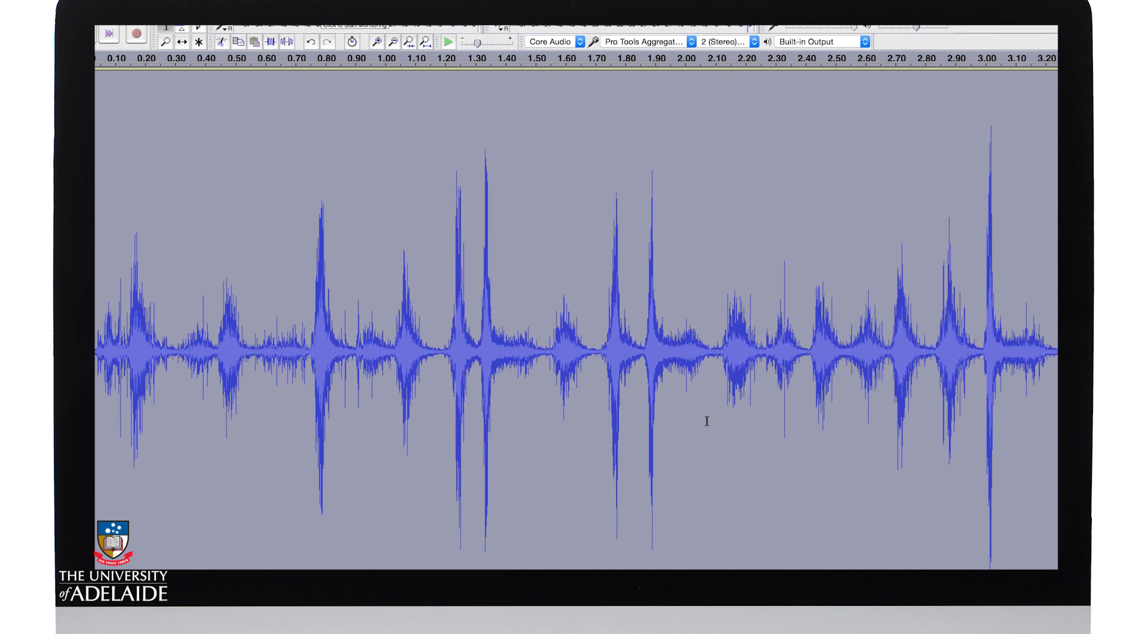
# Step: Check the available playback output devices, keeping Built-in Output
pyautogui.click(835, 41)
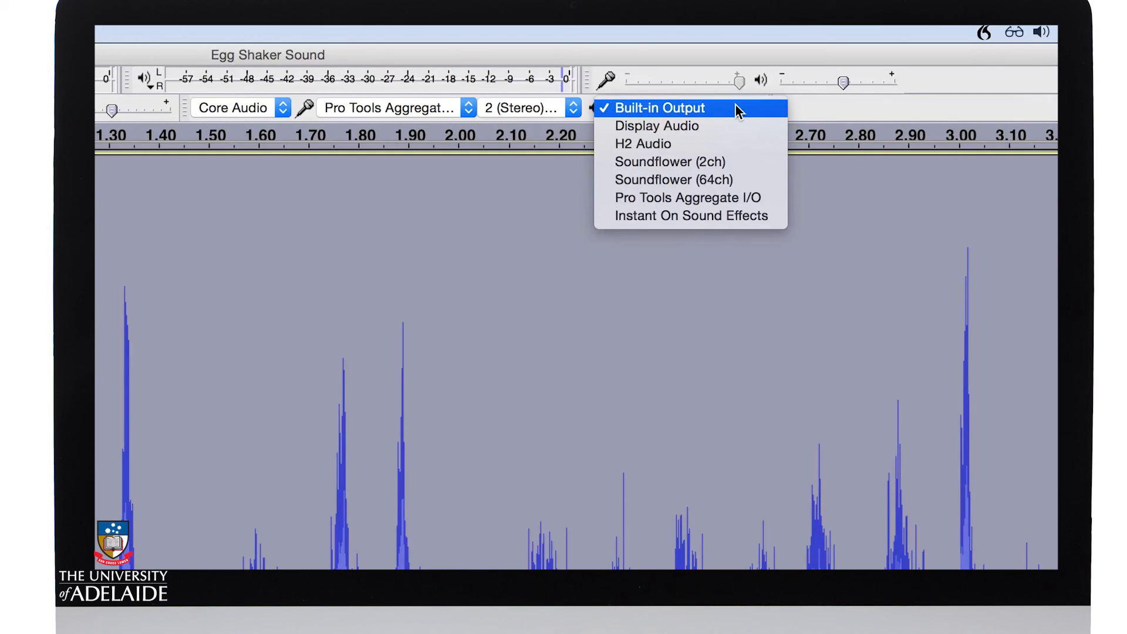
pyautogui.click(582, 305)
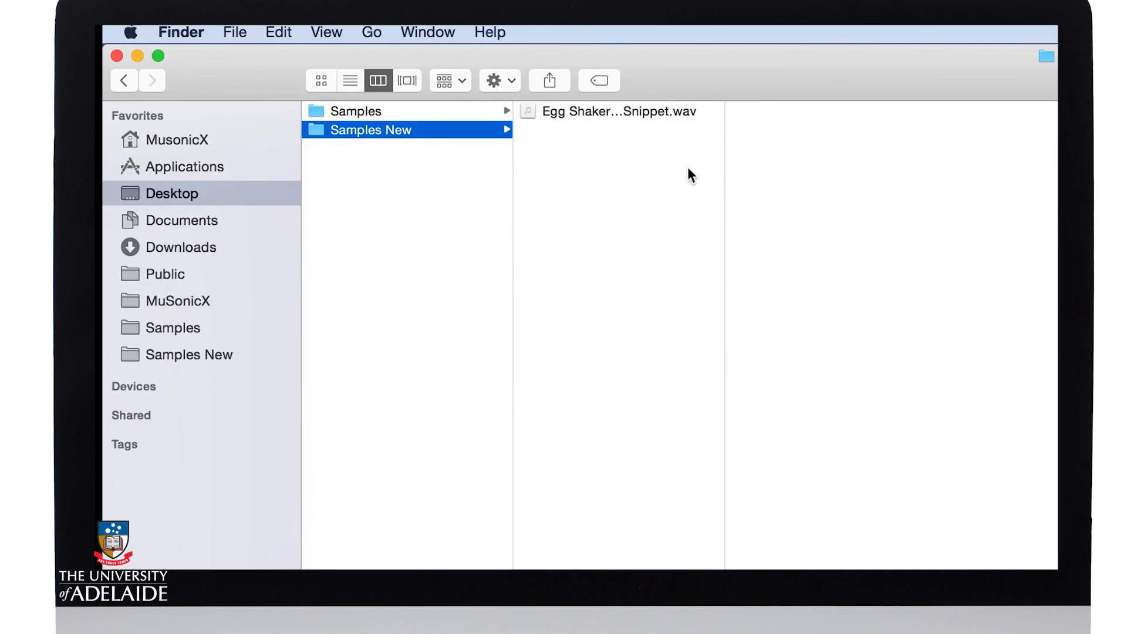
# Step: Switch to Finder and play the exported snippet WAV file in the Samples New folder
pyautogui.click(698, 112)
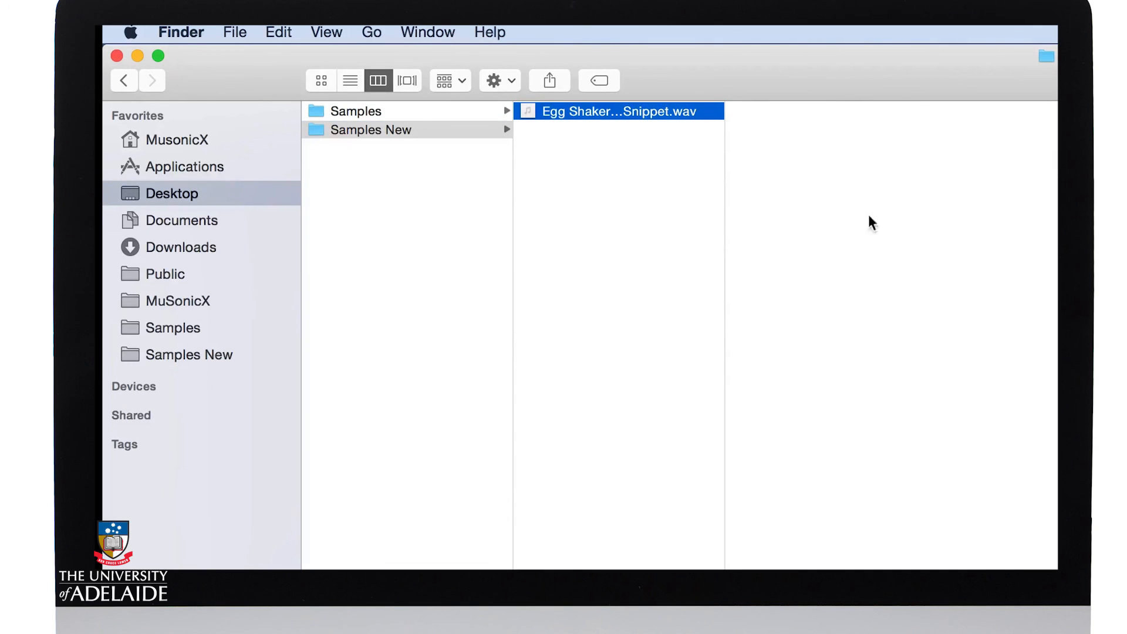
pyautogui.click(704, 330)
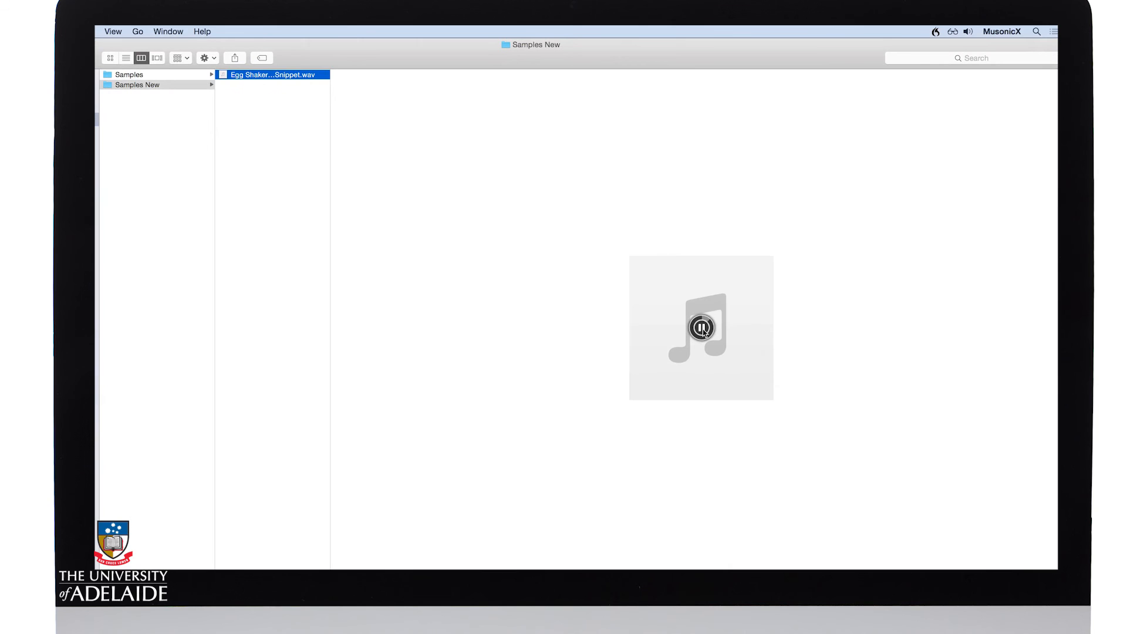